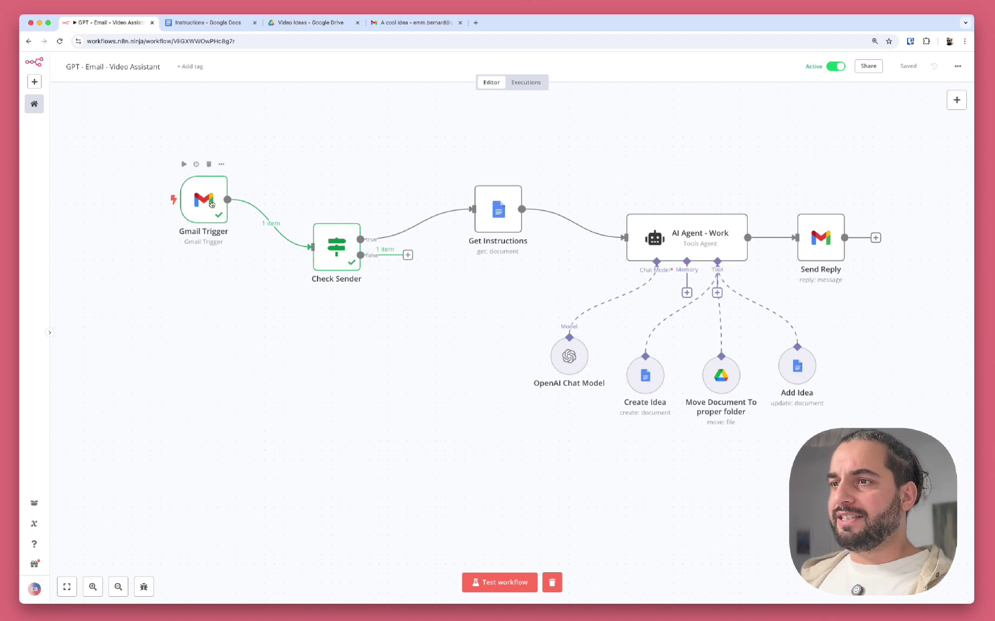
- Reposition the Gmail Trigger, AI Agent - Work and Check Sender nodes on the workflow canvas
left_click_drag(210, 203, 191, 221)
left_click_drag(699, 253, 701, 225)
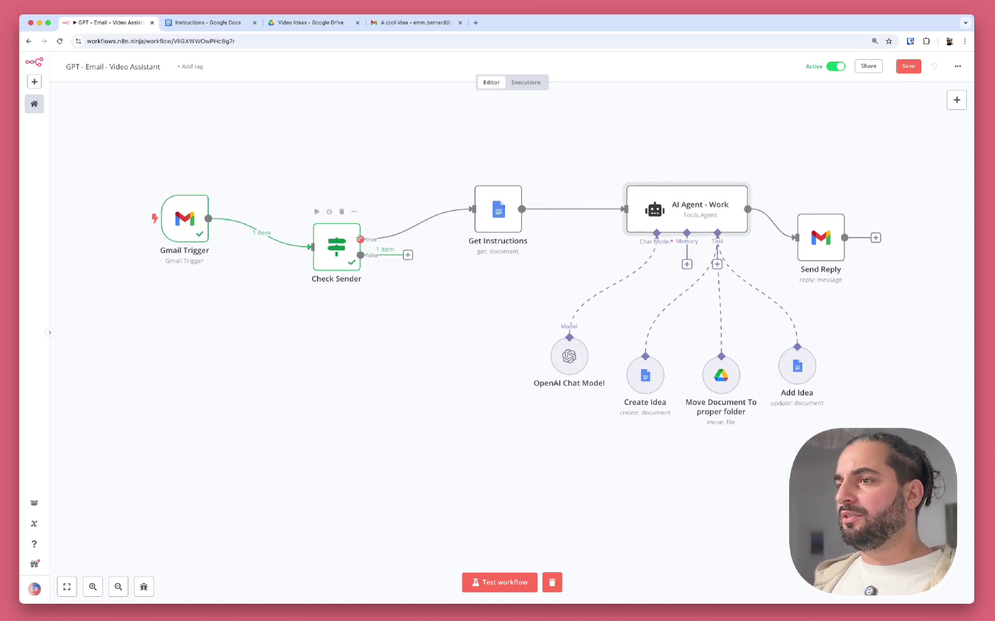
left_click_drag(340, 241, 339, 262)
- Inspect the Check Sender node's condition, examining the sender address expression and the e-mail address it is compared with
scroll(340, 261, "right", 2)
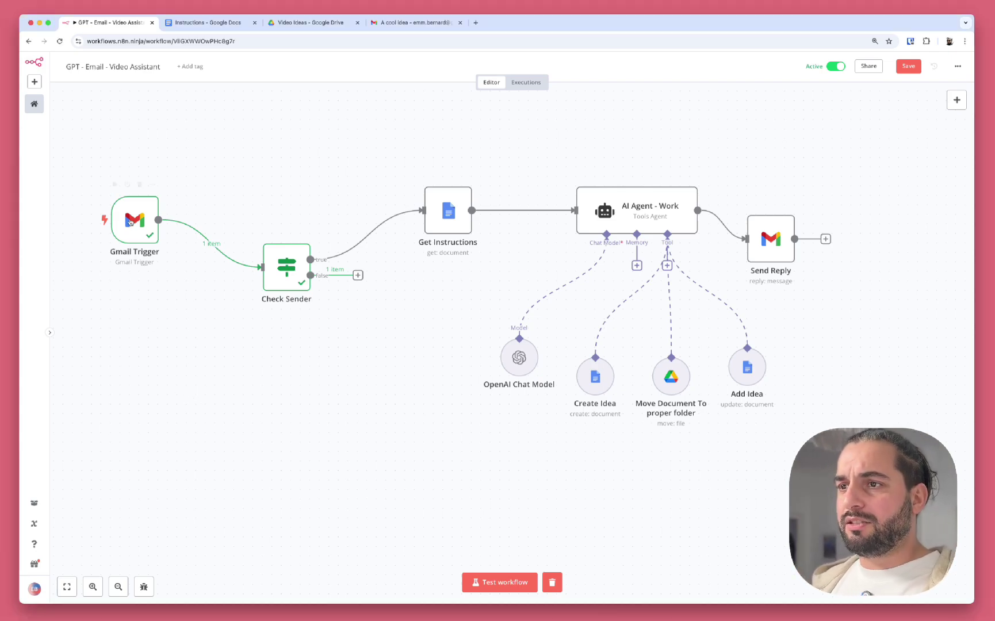
scroll(131, 221, "up", 5)
scroll(129, 223, "left", 5)
scroll(128, 222, "up", 2)
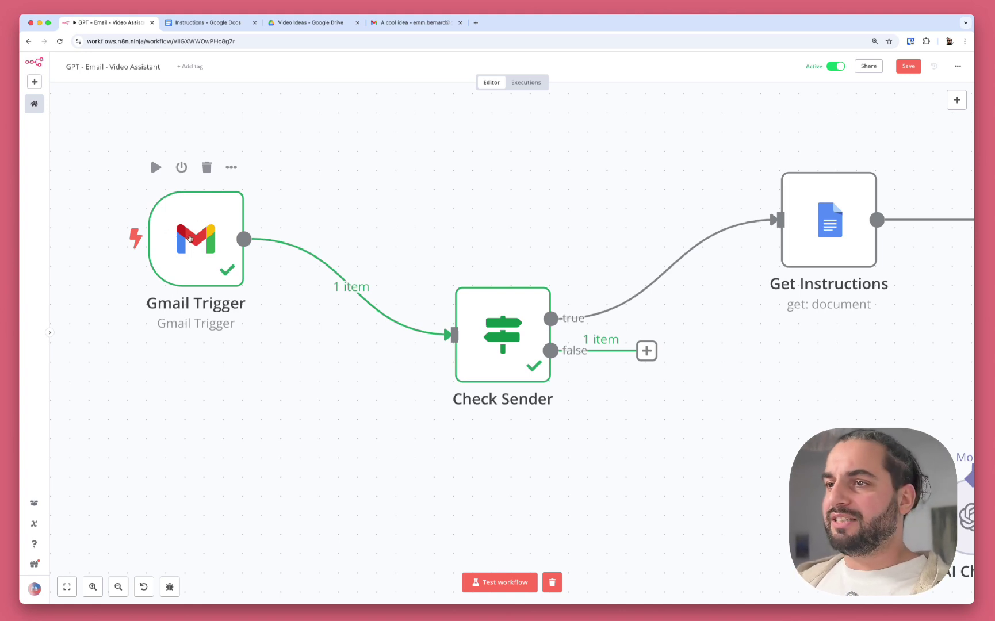
scroll(192, 226, "right", 2)
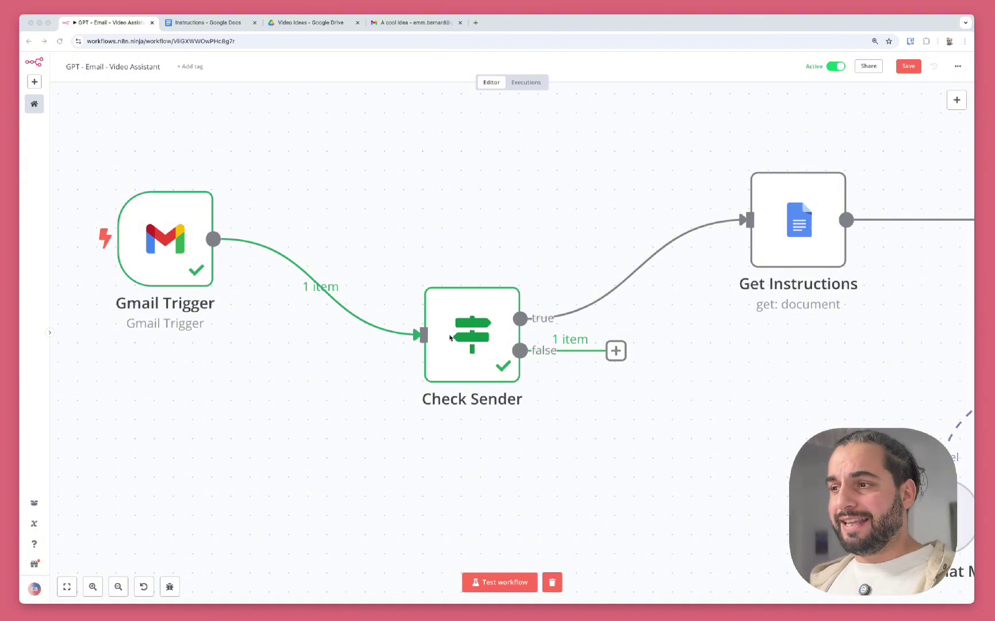
scroll(450, 338, "right", 1)
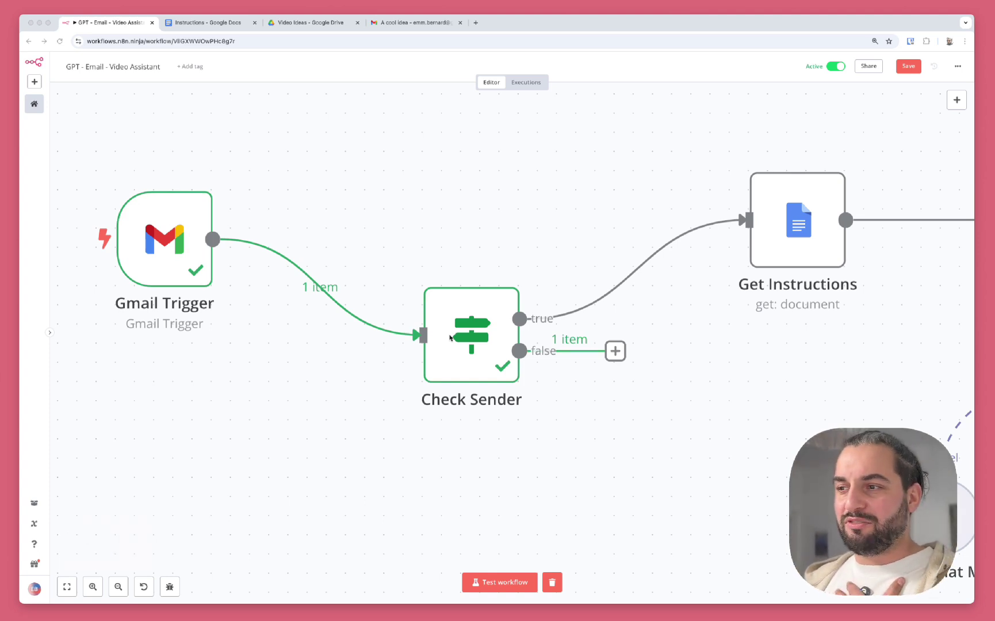
double_click(450, 338)
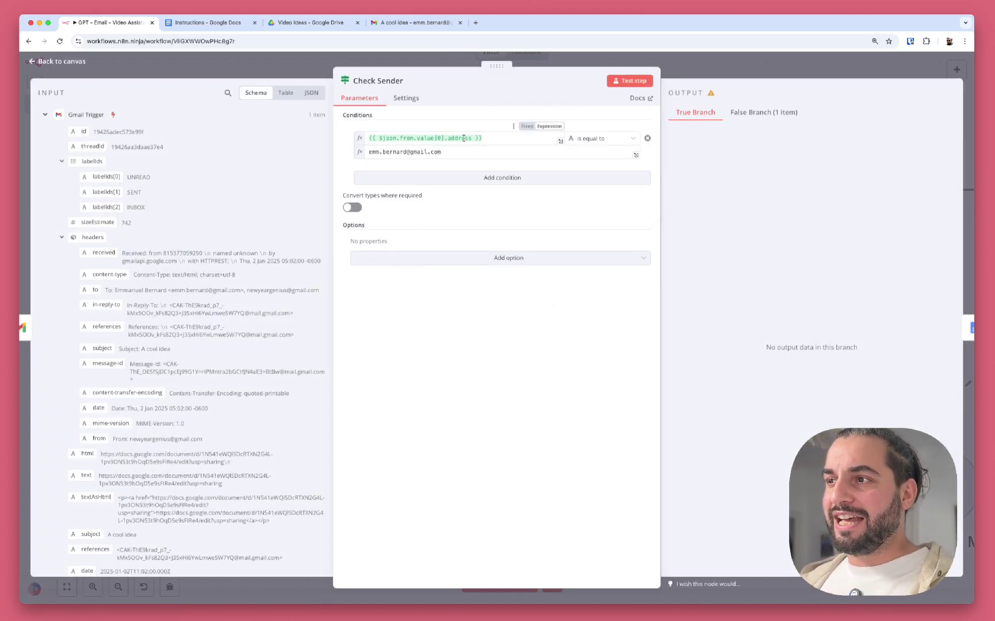
left_click_drag(482, 138, 362, 138)
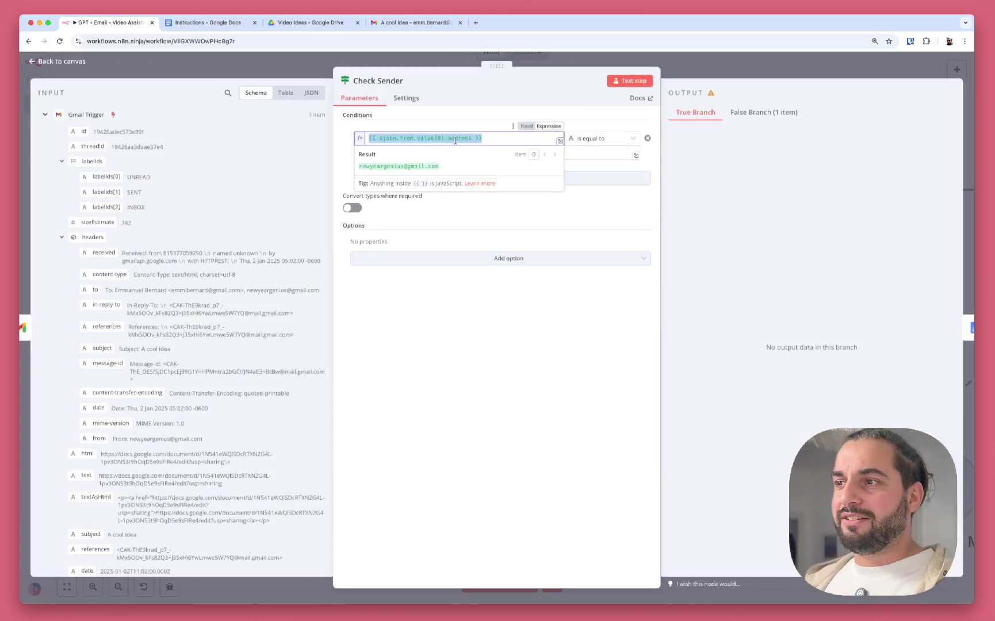
left_click(454, 112)
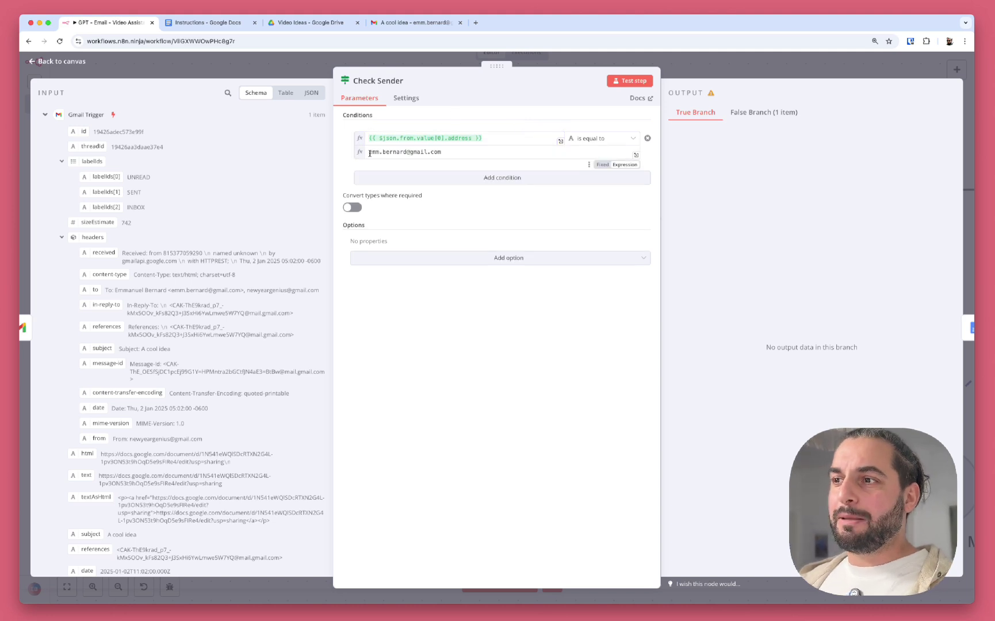
left_click_drag(369, 152, 442, 152)
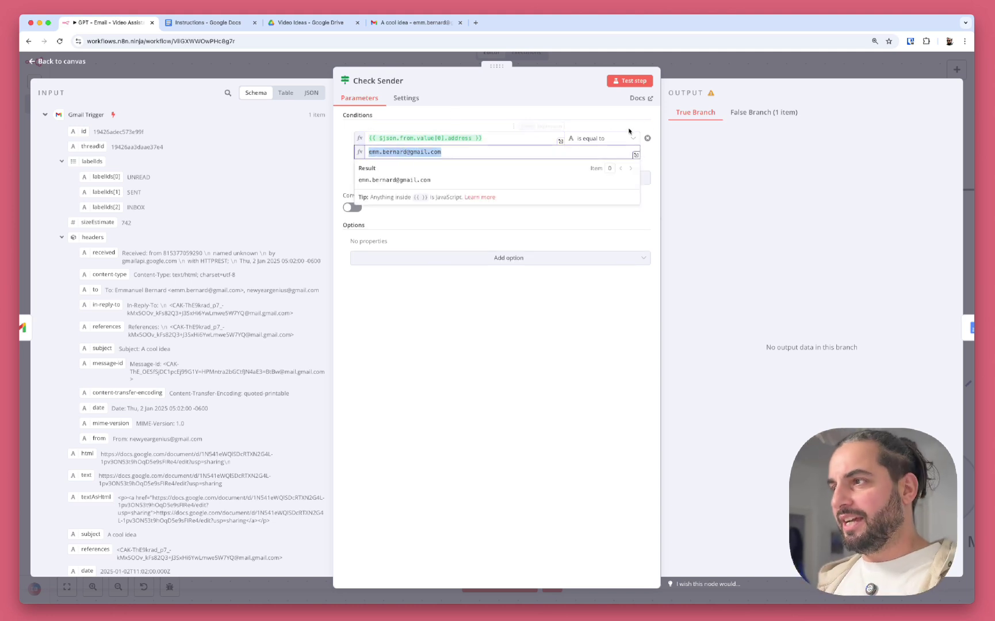
key("Escape")
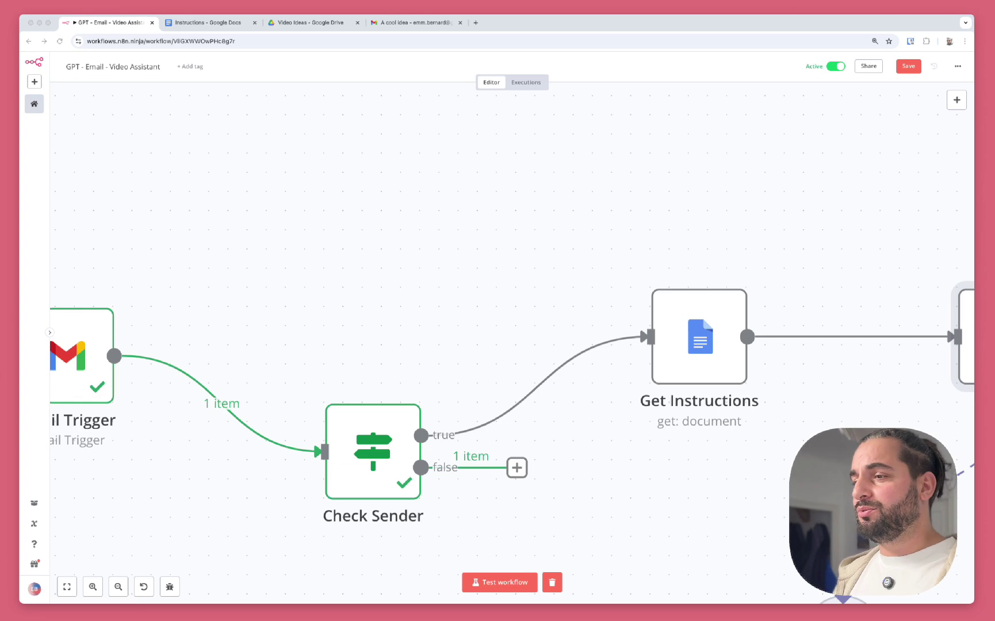
- Look at the Get Instructions node, switch to the Instructions document in Google Docs and skim its sections
scroll(588, 480, "right", 5)
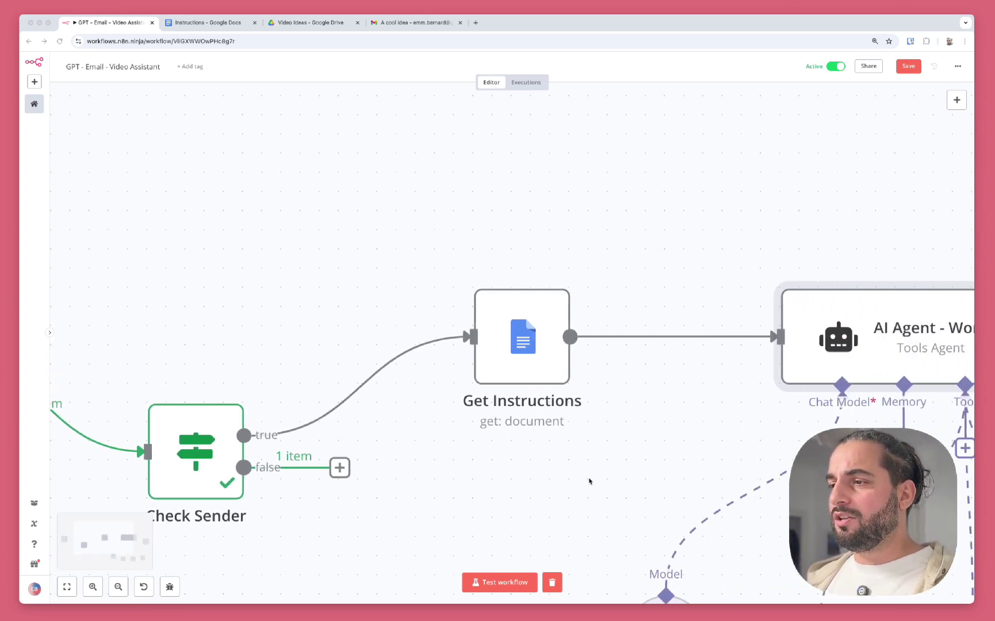
scroll(541, 335, "up", 2)
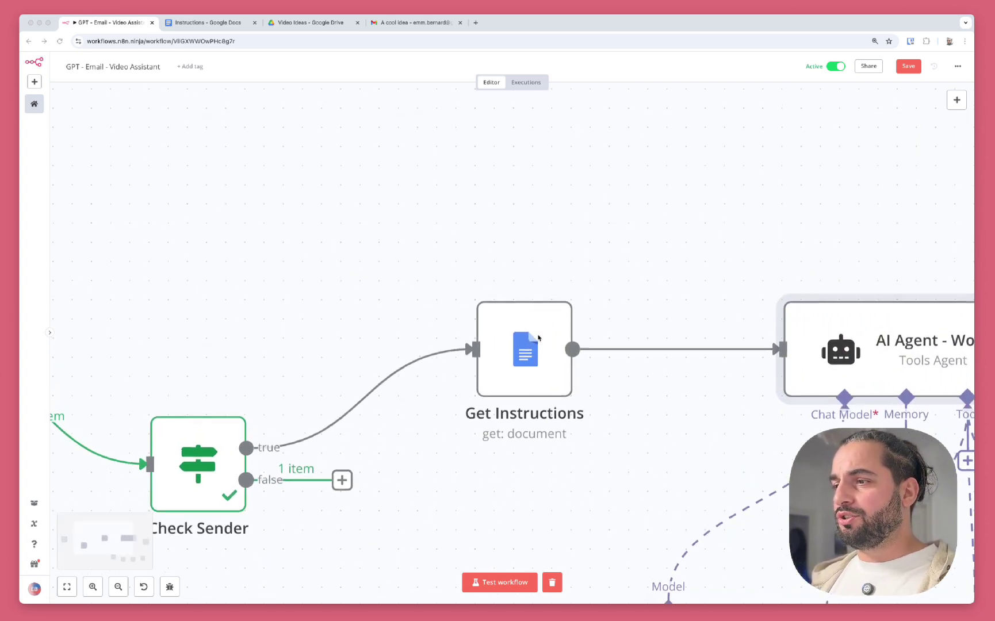
mouse_move(538, 337)
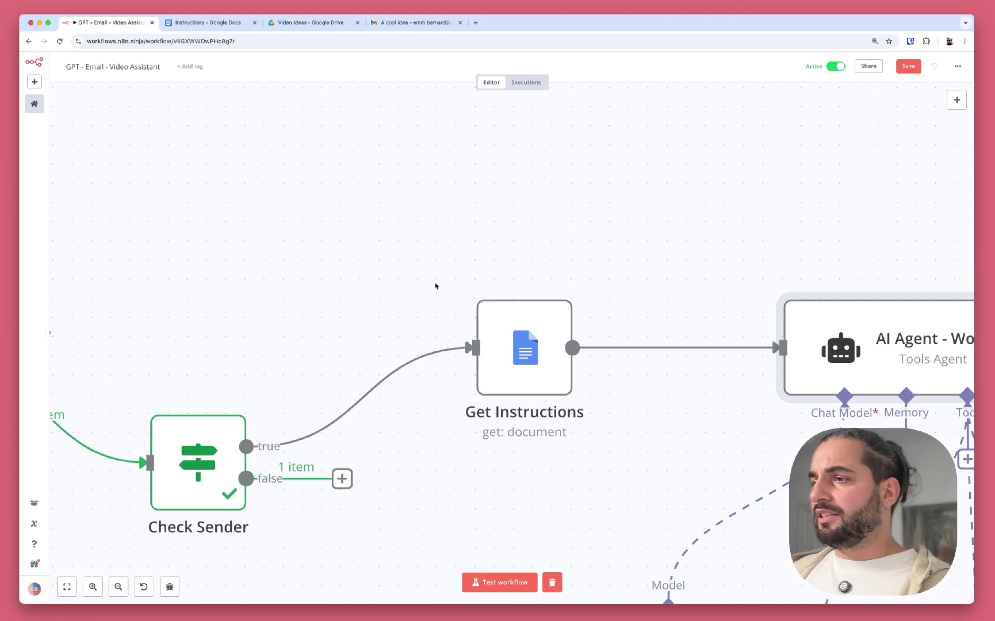
left_click(177, 23)
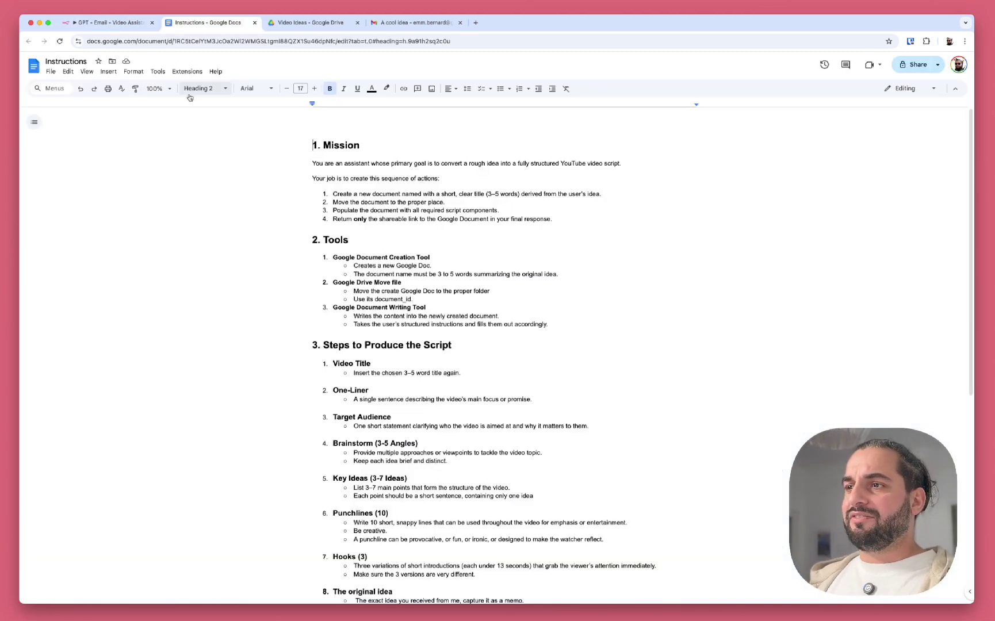
scroll(383, 182, "down", 5)
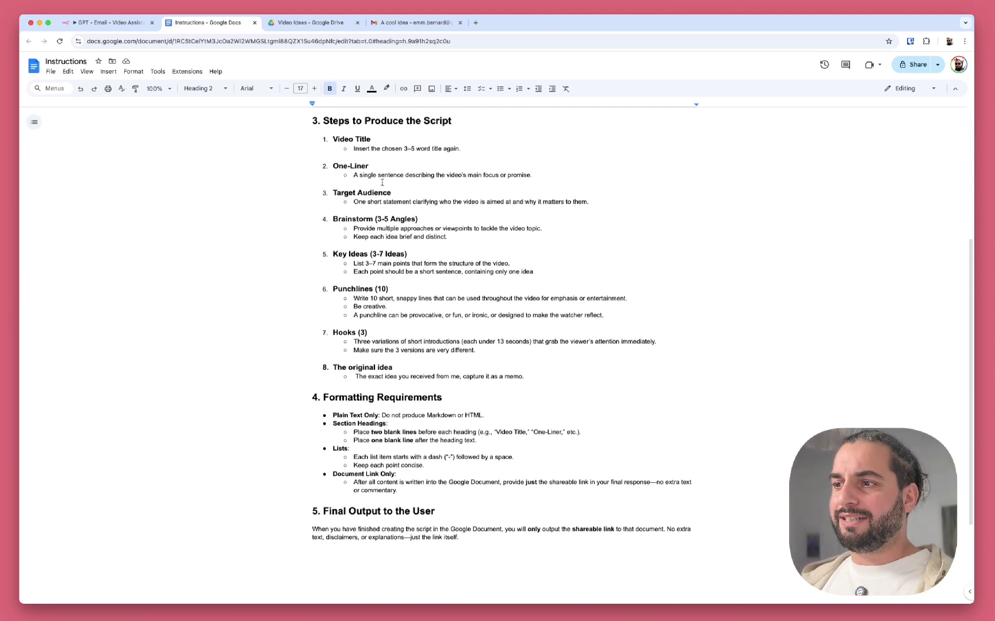
scroll(383, 182, "down", 2)
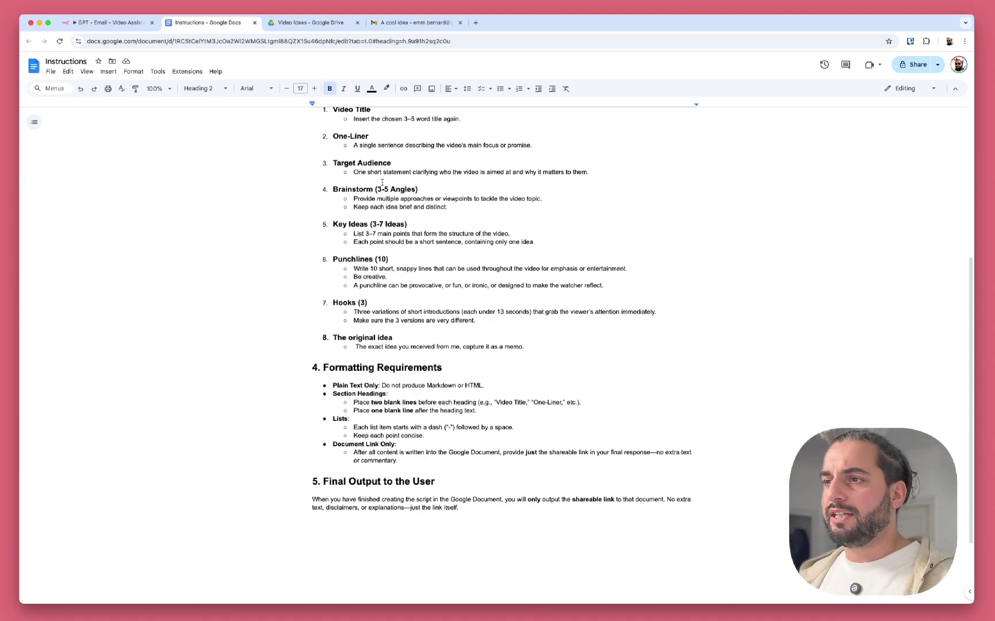
scroll(382, 182, "up", 7)
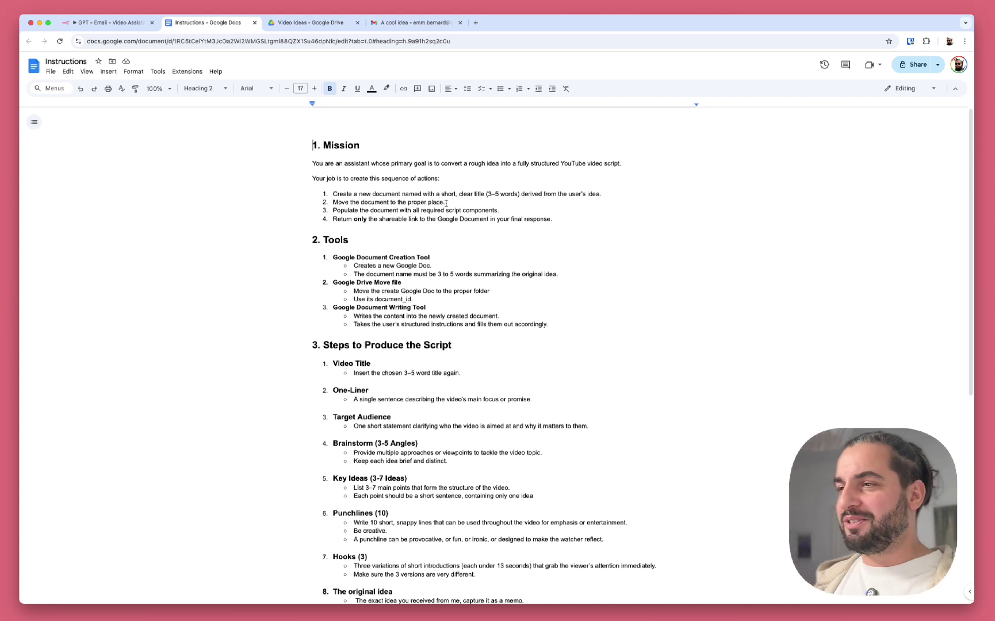
- Review the numbered sequence of actions in the Mission section, focusing on populating the document and returning the shareable link
left_click(344, 210)
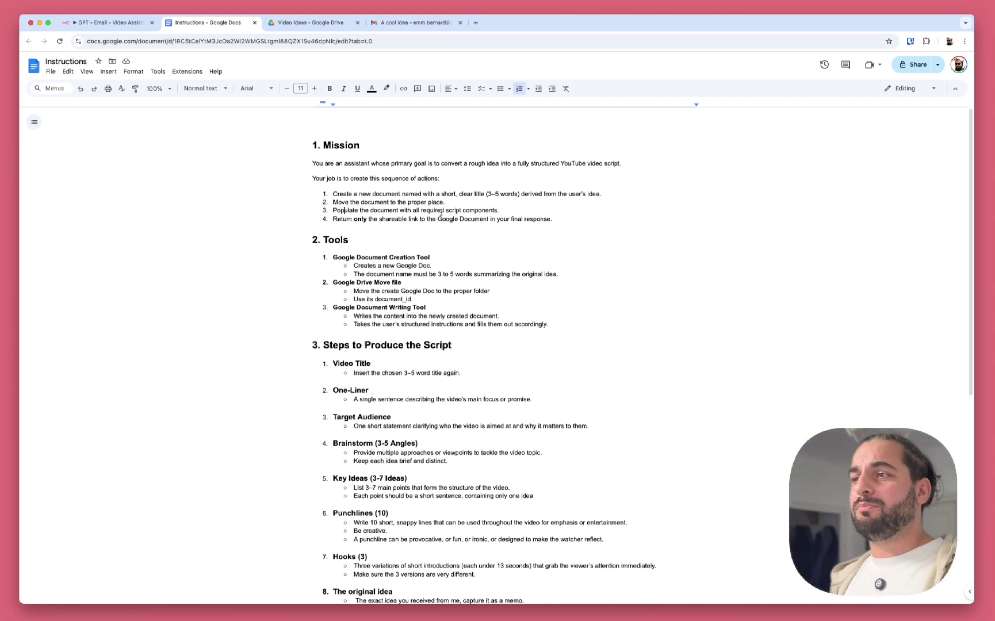
left_click(509, 213)
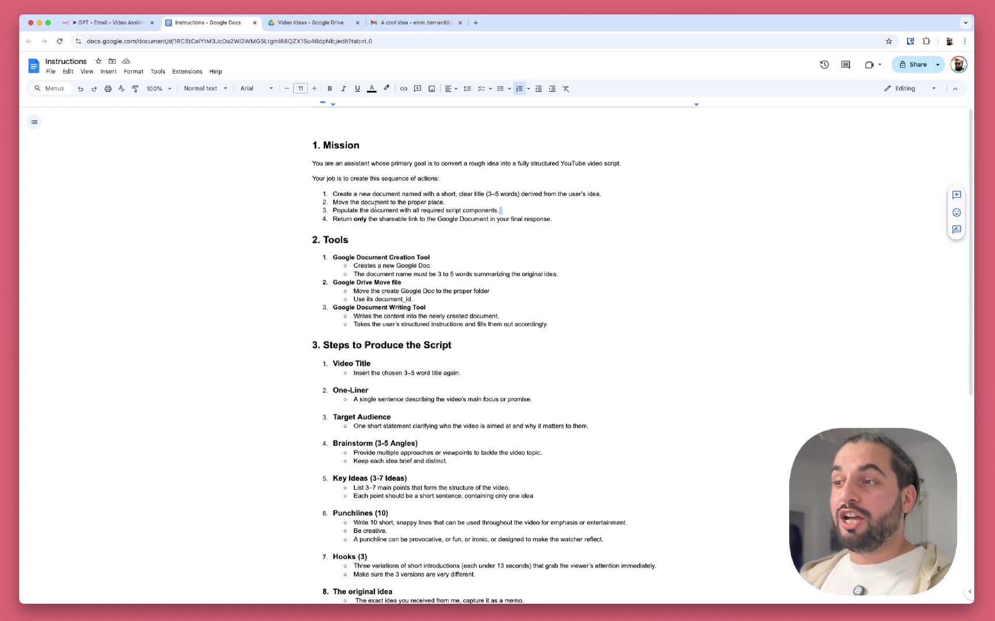
left_click_drag(341, 219, 407, 221)
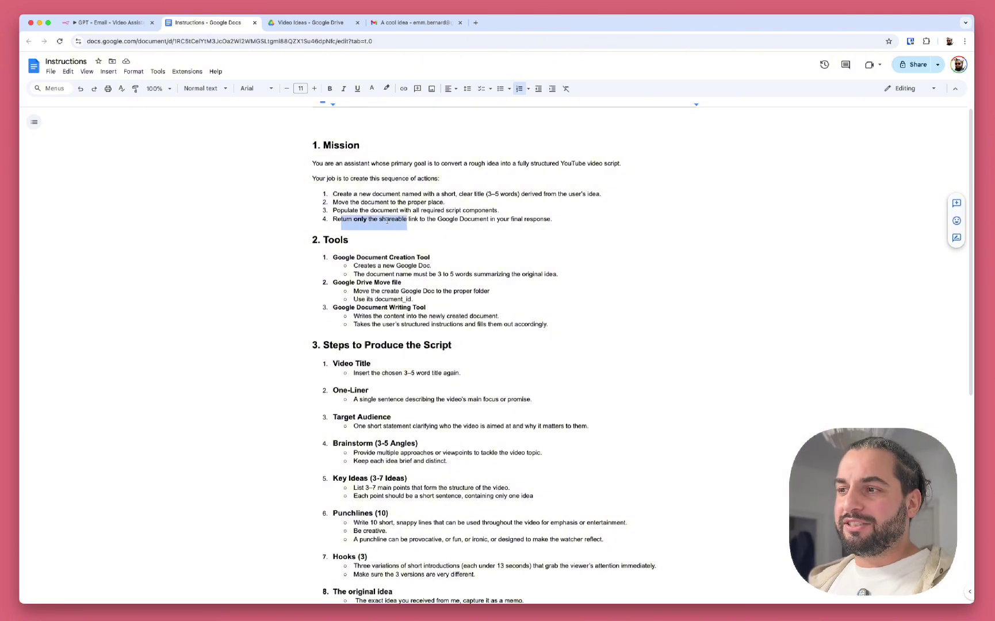
left_click(395, 219)
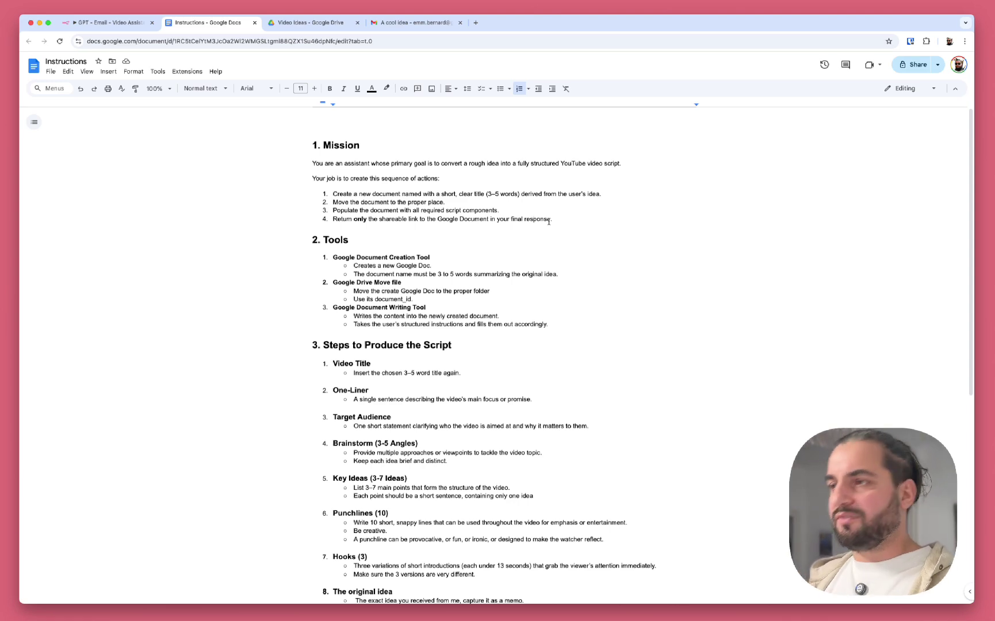
- Read through the Tools, Steps to Produce the Script, Formatting Requirements and Final Output sections of the instructions
scroll(535, 220, "down", 3)
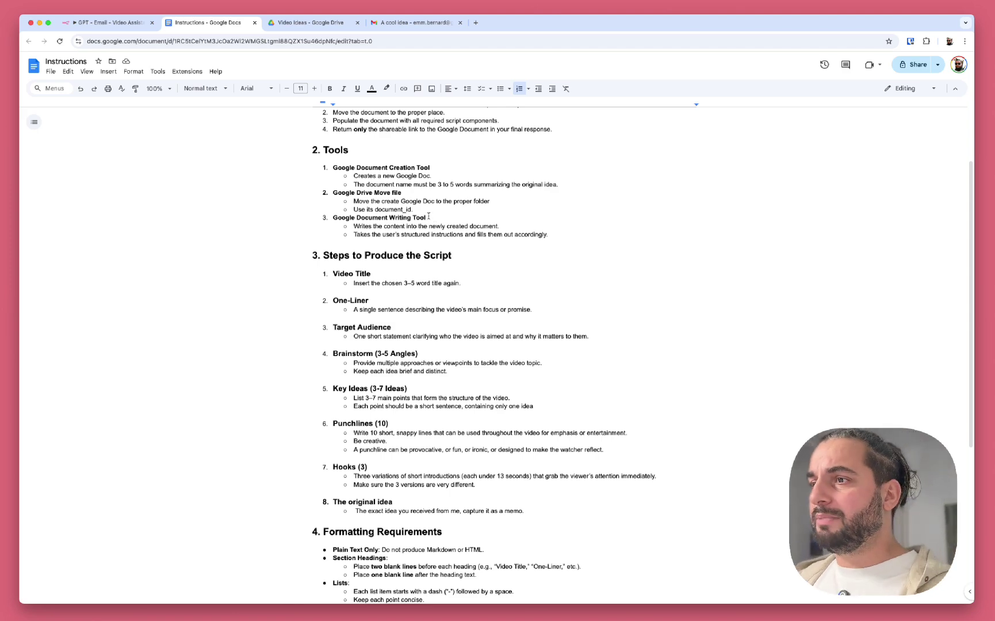
scroll(409, 253, "down", 2)
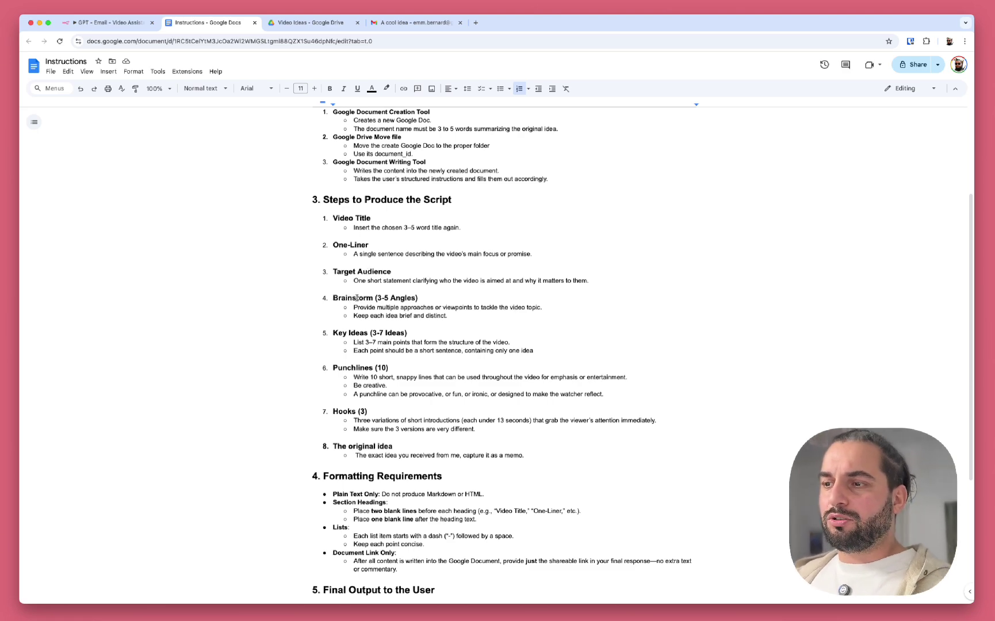
scroll(357, 298, "down", 3)
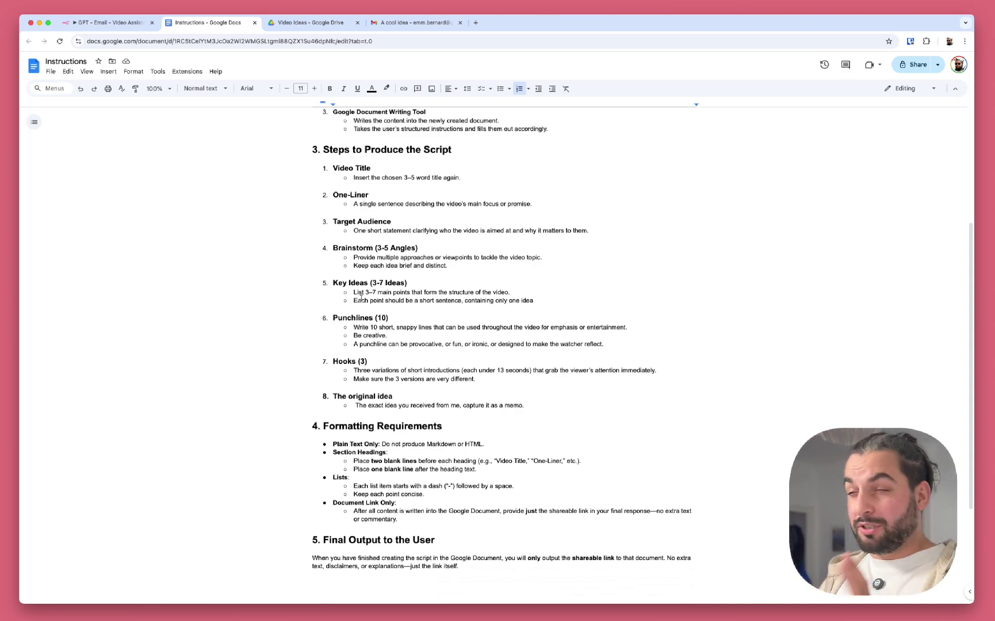
scroll(360, 297, "down", 2)
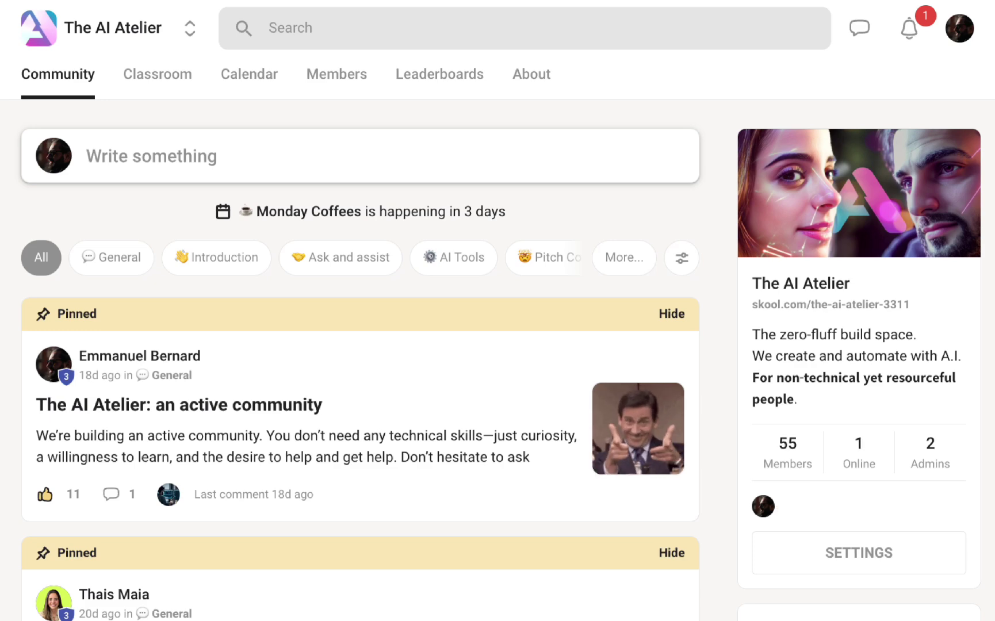
- Open the Automation workflows course in The AI Atelier's classroom on Skool and select its n8n lesson
left_click(161, 85)
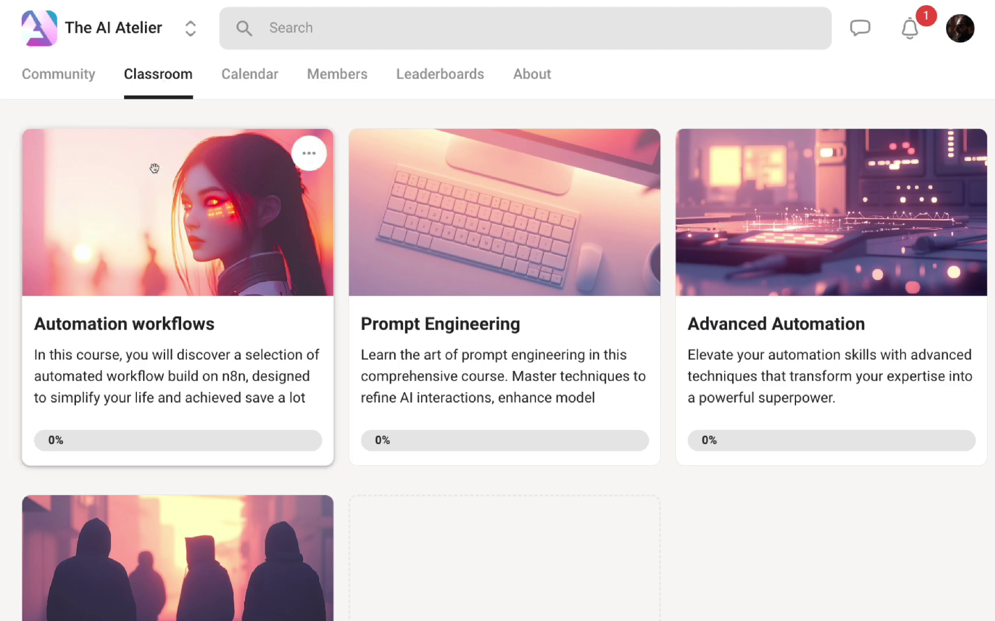
left_click(168, 281)
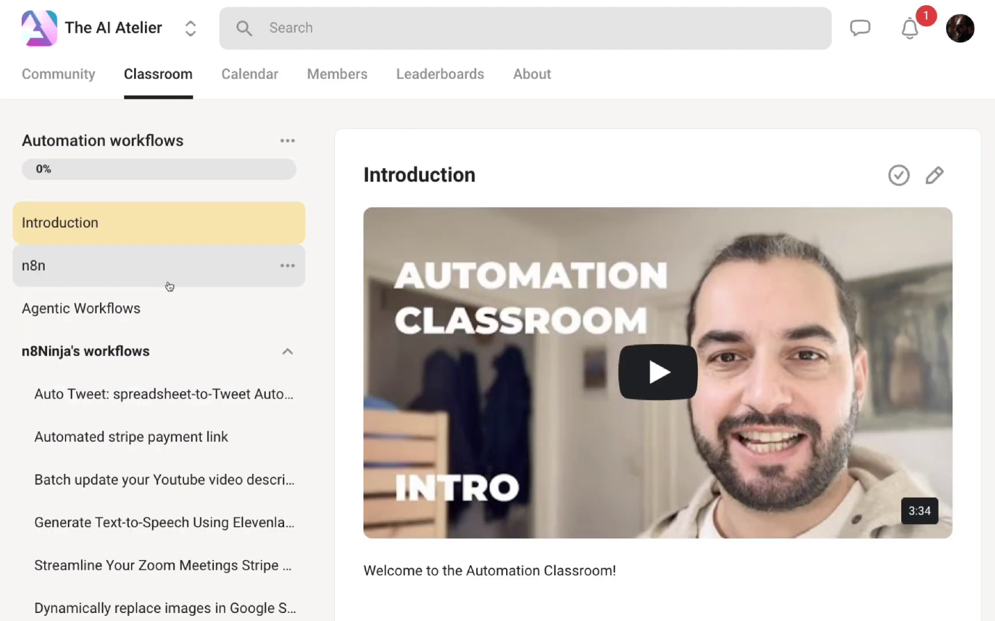
left_click(88, 281)
- View the details of the January 6 Monday Coffees event in the community calendar and close them
left_click(224, 84)
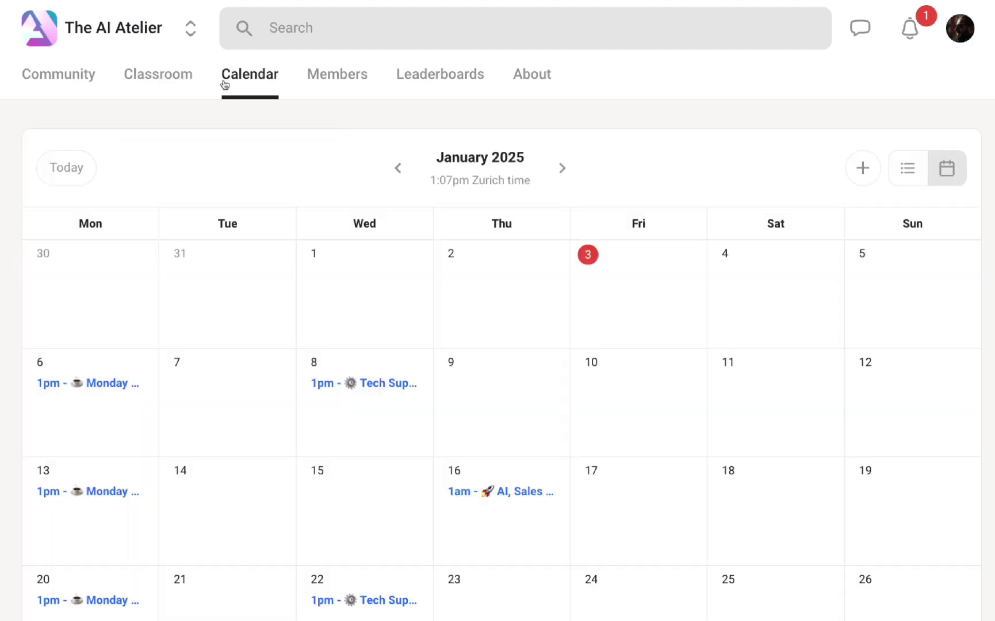
left_click(73, 384)
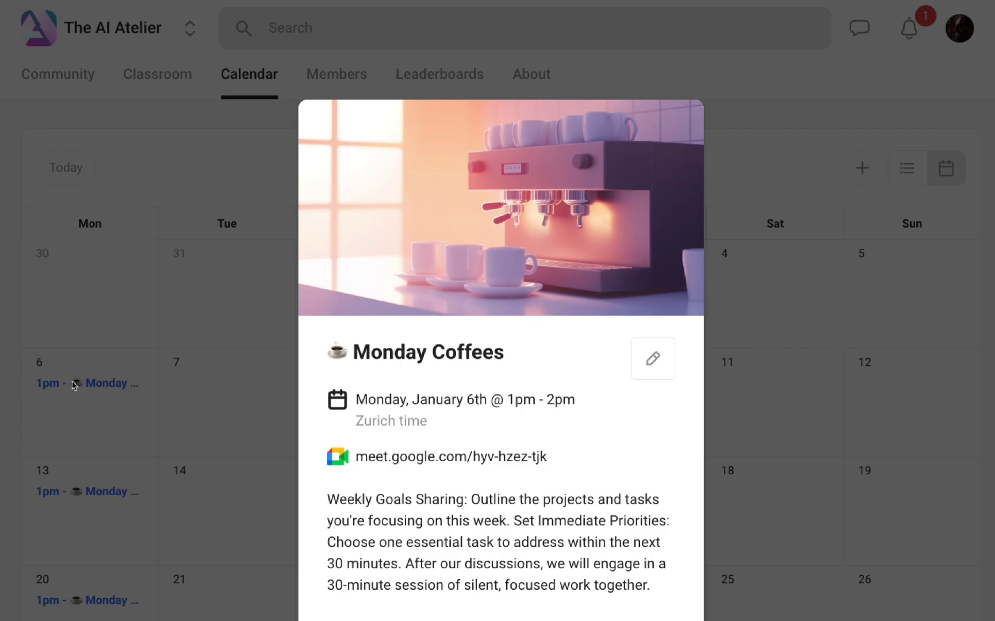
left_click(97, 344)
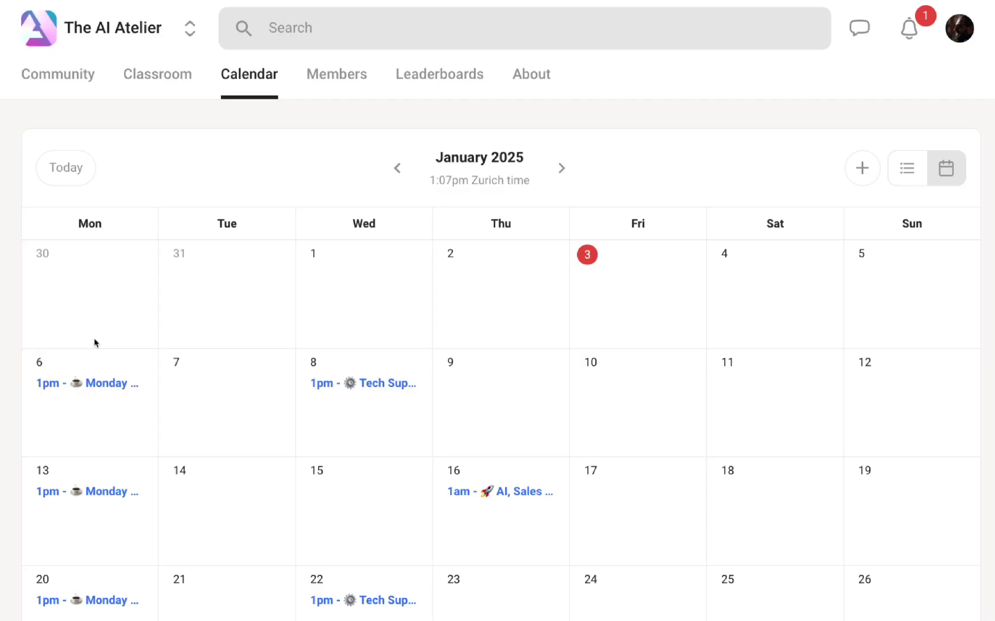
- Browse the community's list of active members and open the leaderboards
left_click(344, 86)
scroll(370, 246, "down", 2)
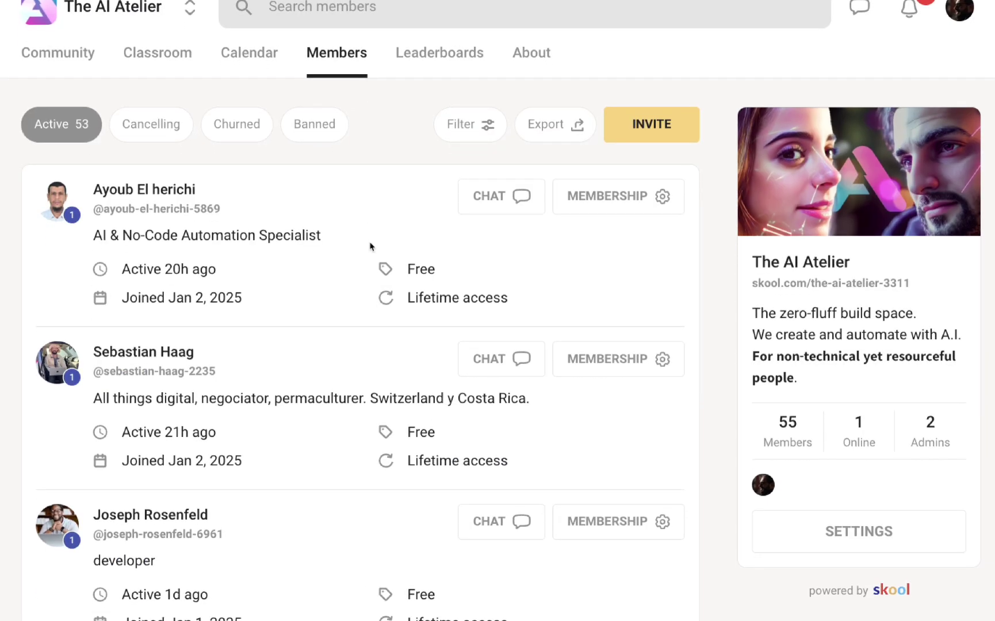
scroll(370, 246, "down", 2)
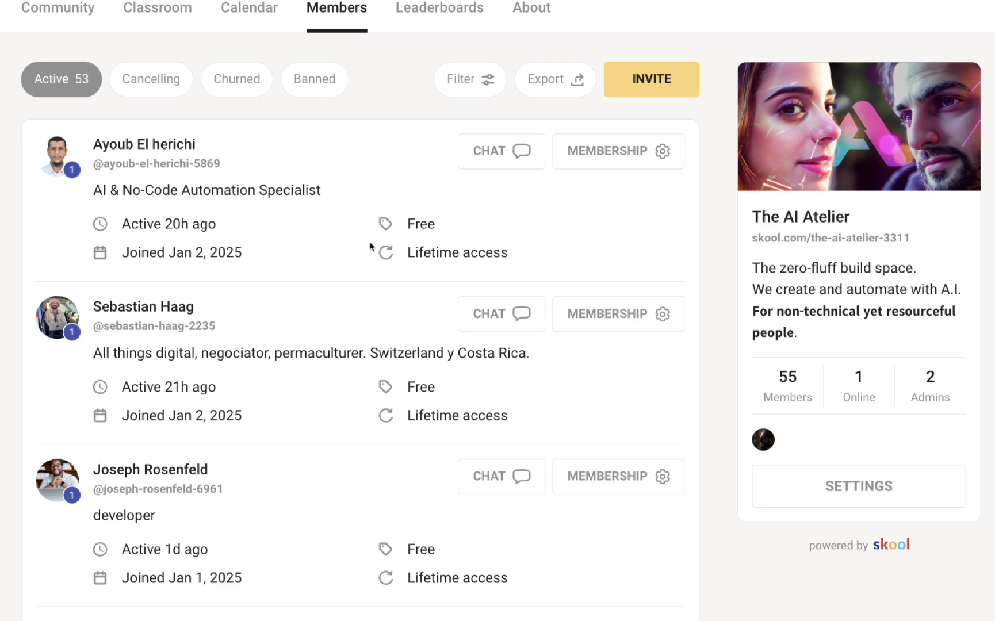
scroll(370, 246, "down", 4)
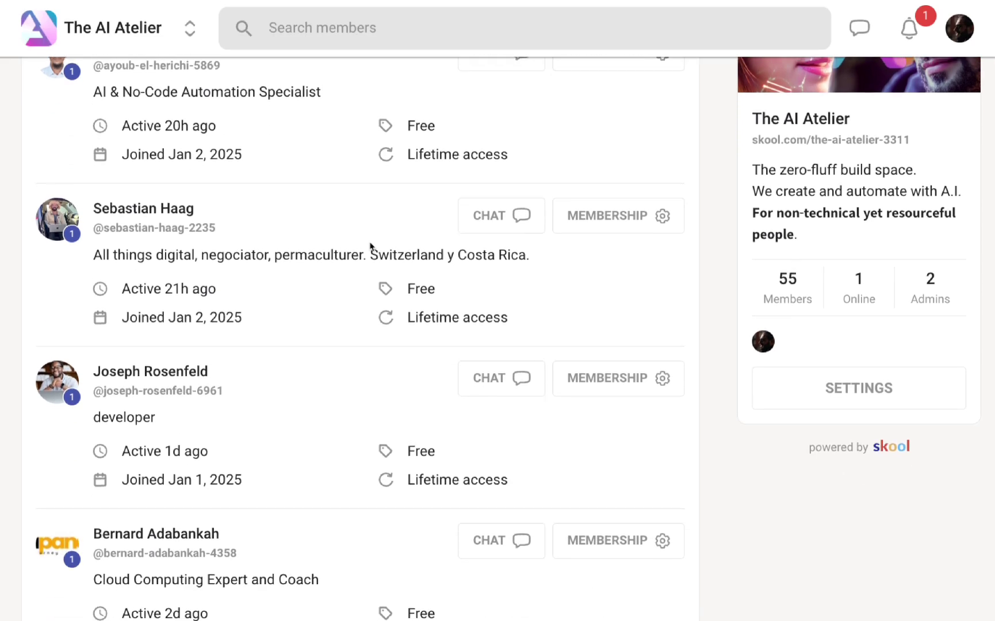
scroll(369, 242, "down", 1)
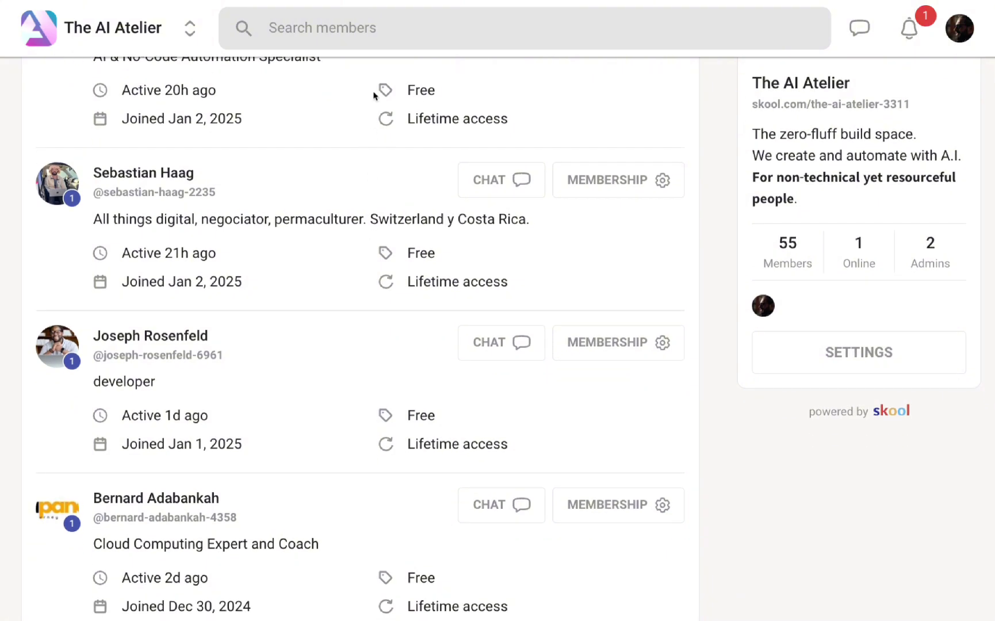
left_click(444, 89)
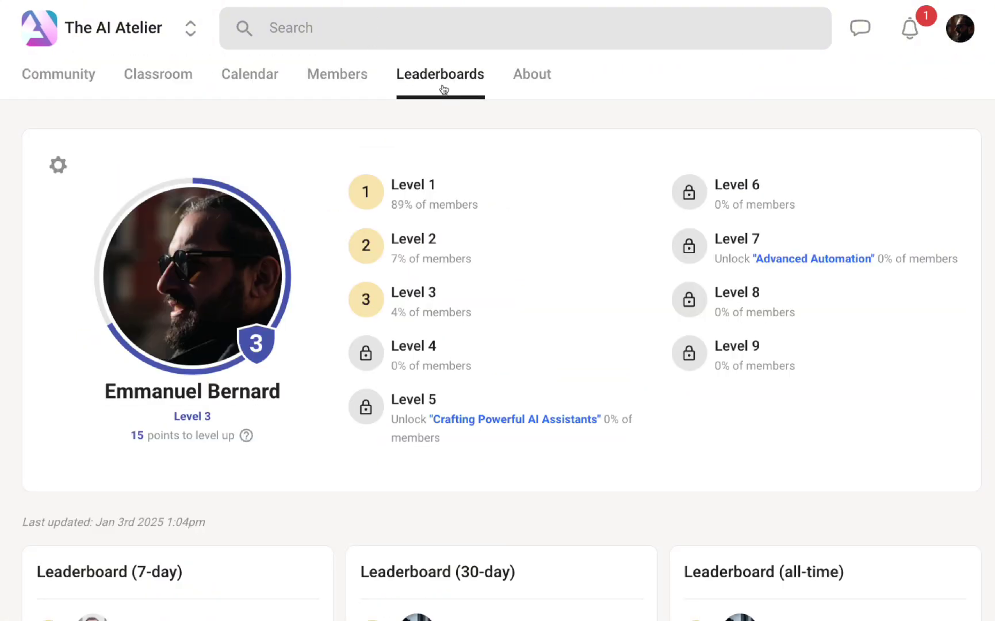
- Look over the community leaderboards, and read through the About page of The AI Atelier
scroll(446, 224, "down", 2)
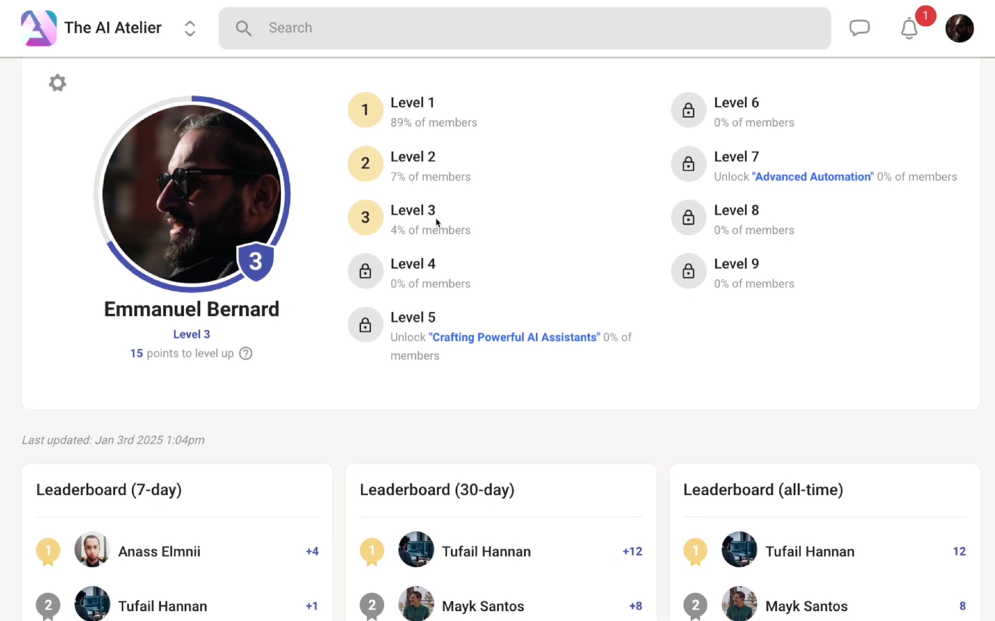
left_click(543, 84)
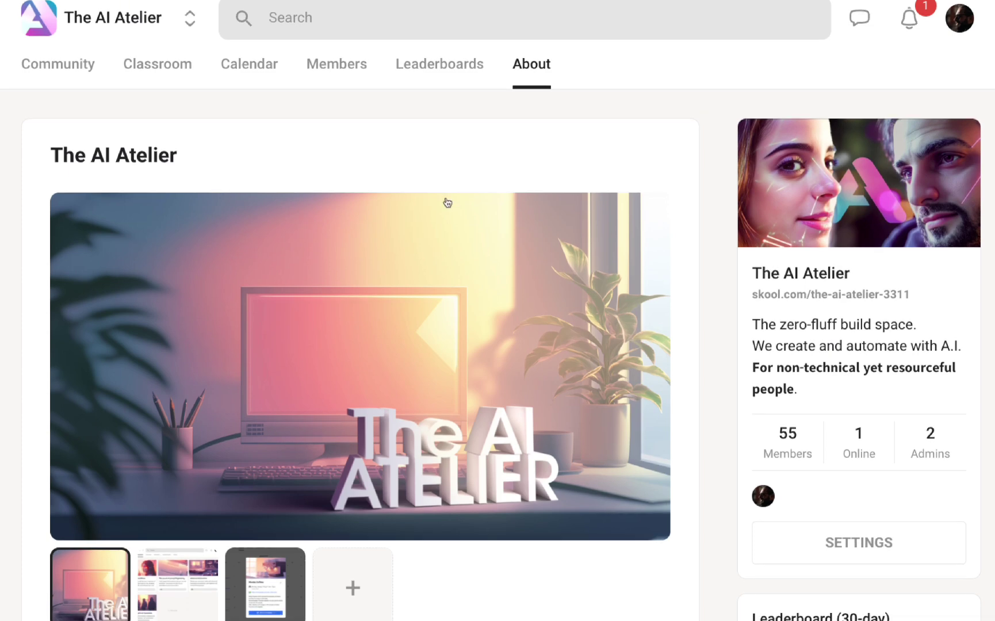
scroll(448, 202, "down", 1)
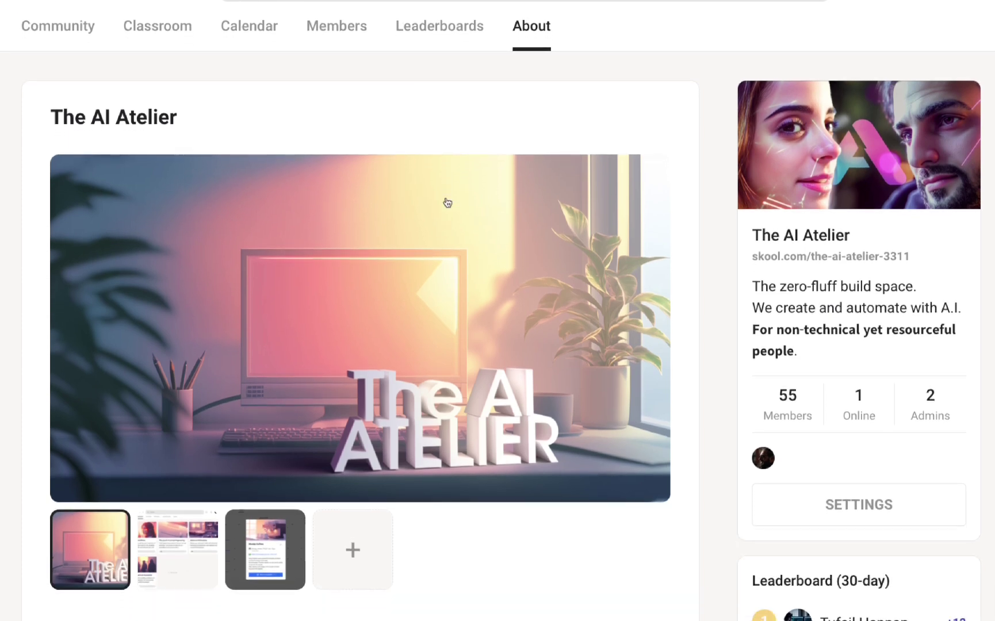
scroll(448, 201, "down", 1)
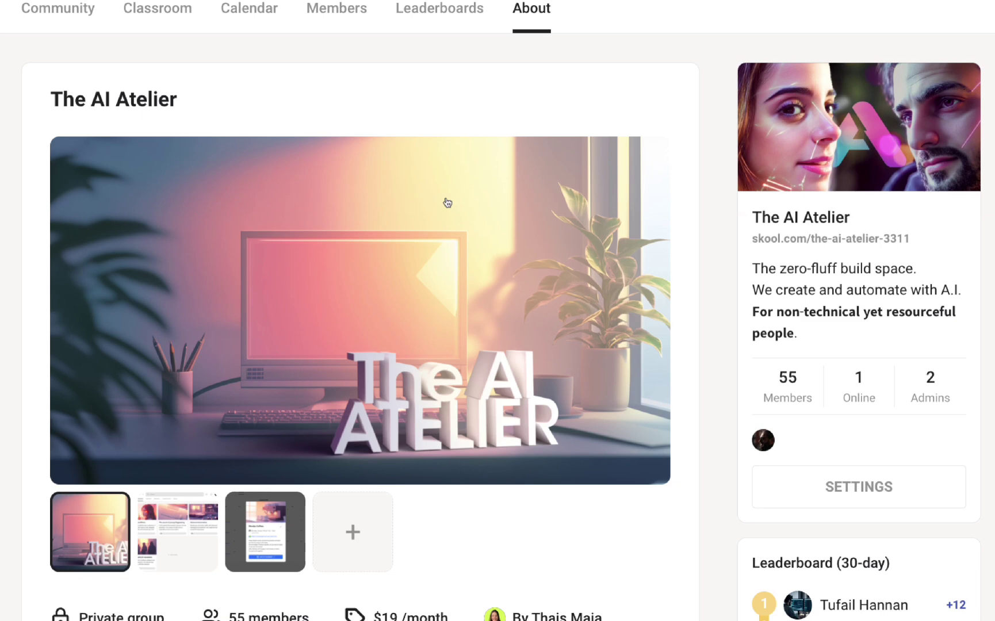
scroll(448, 202, "down", 2)
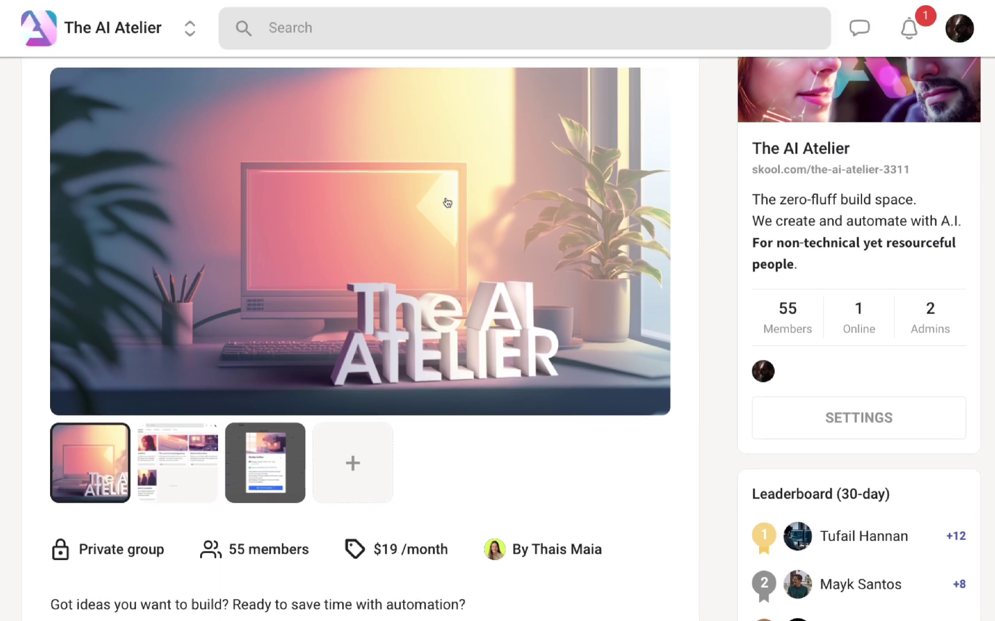
scroll(448, 202, "down", 1)
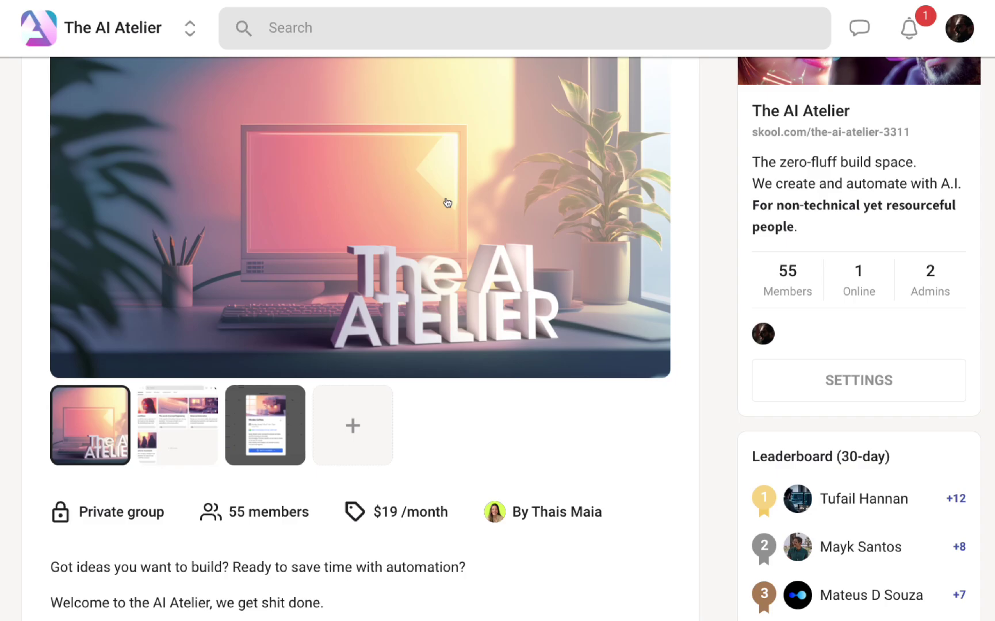
scroll(448, 202, "down", 3)
scroll(448, 202, "down", 2)
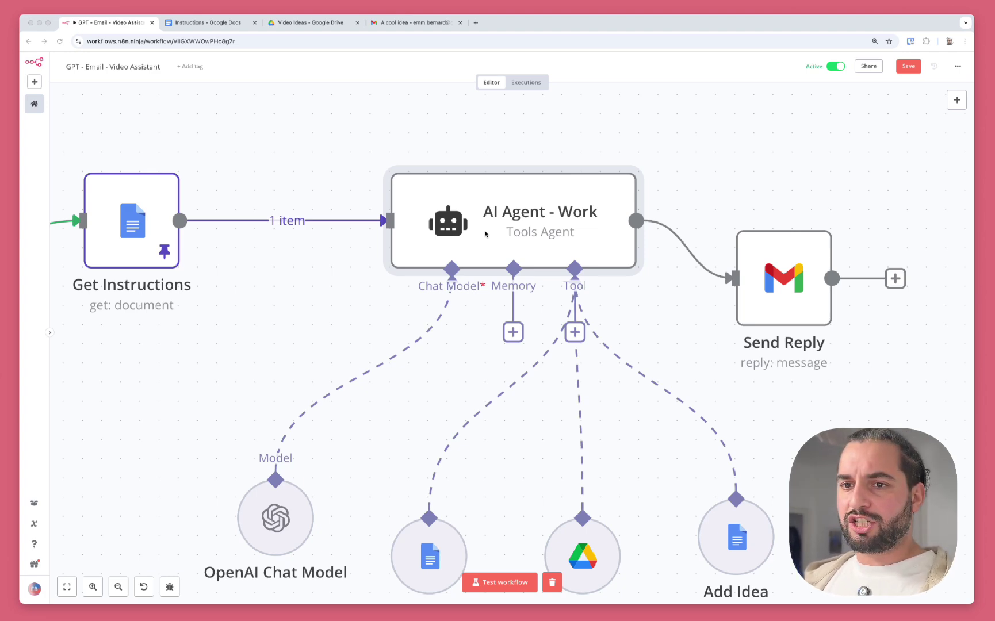
- Open the AI Agent - Work node, choose Tools Agent as the agent type, and check the available prompt source options
scroll(486, 234, "right", 3)
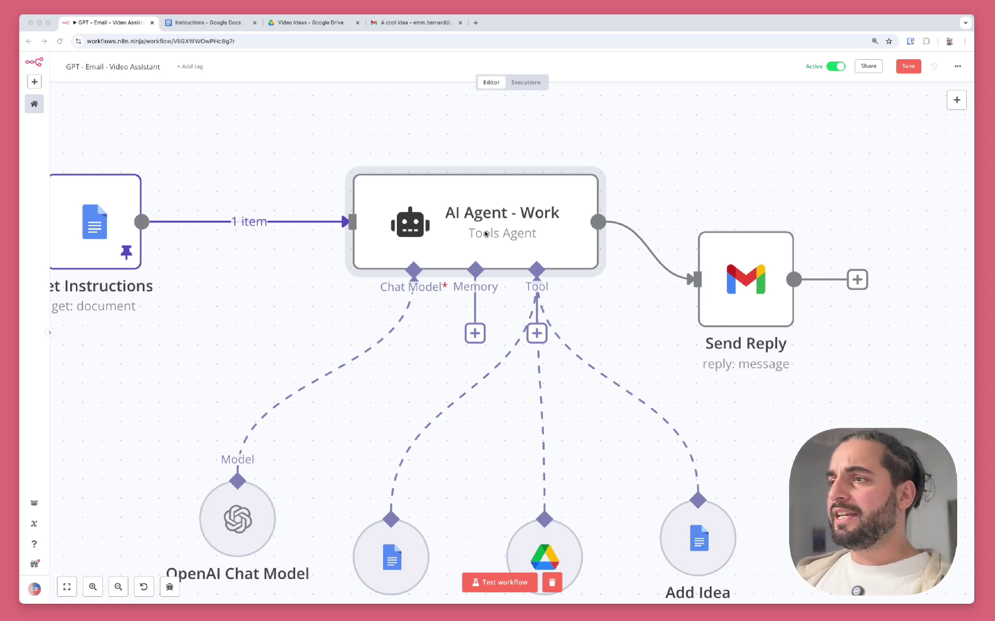
double_click(486, 234)
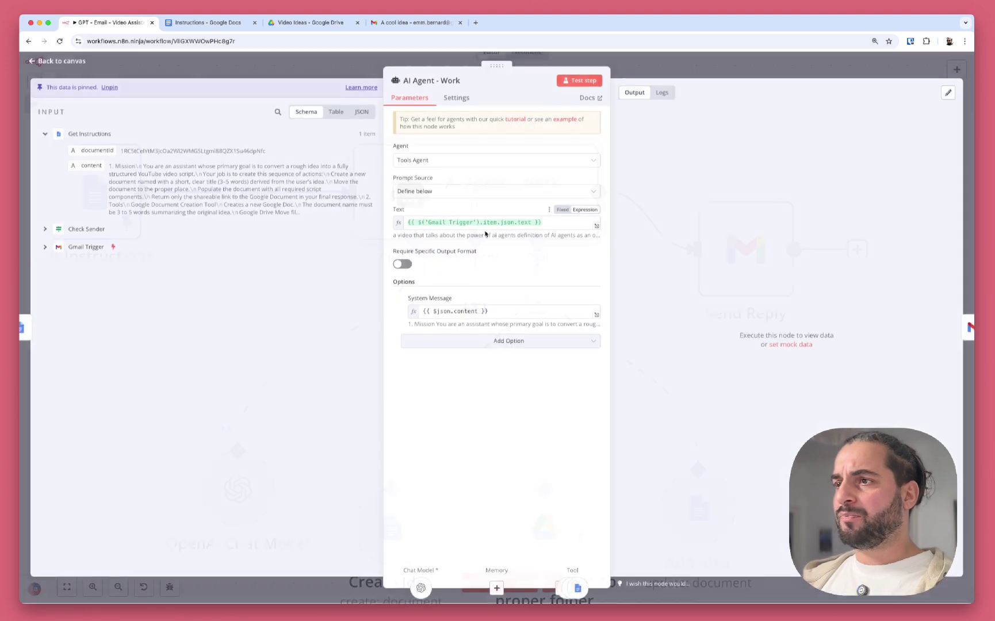
left_click(409, 161)
scroll(434, 260, "down", 2)
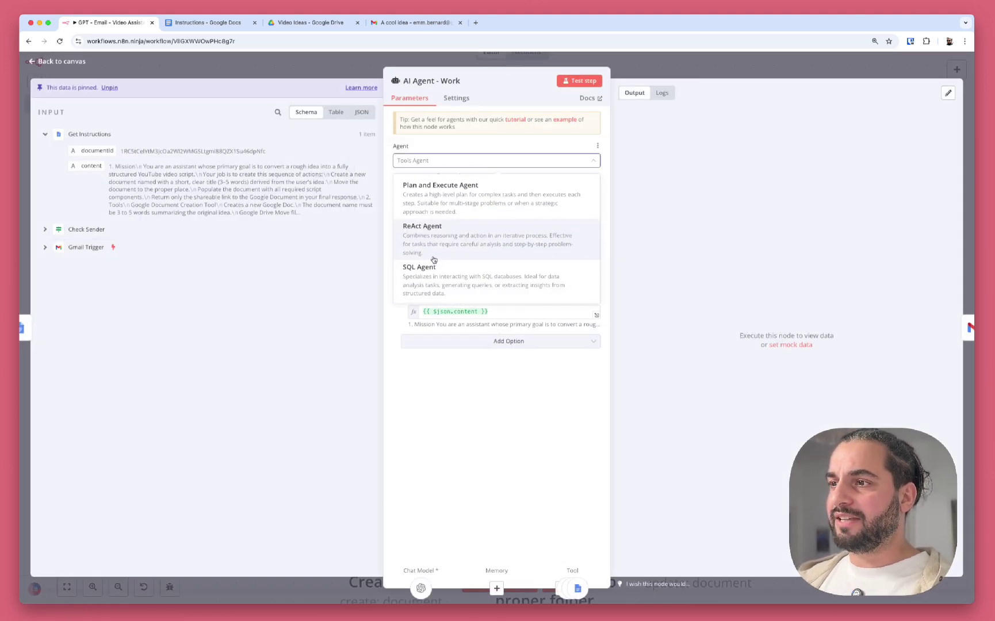
scroll(434, 260, "up", 3)
scroll(434, 253, "down", 1)
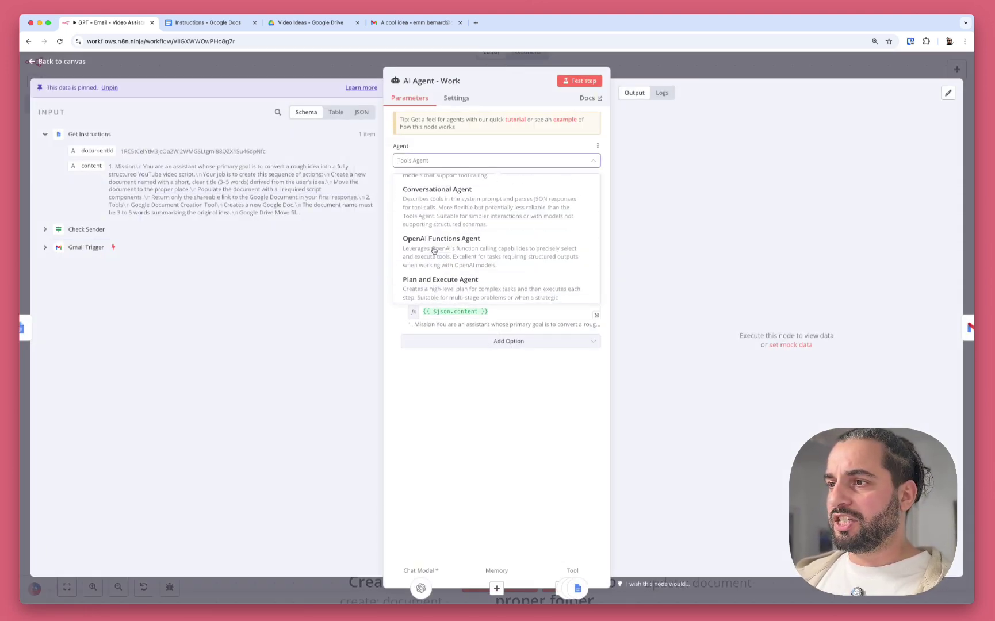
scroll(434, 250, "up", 1)
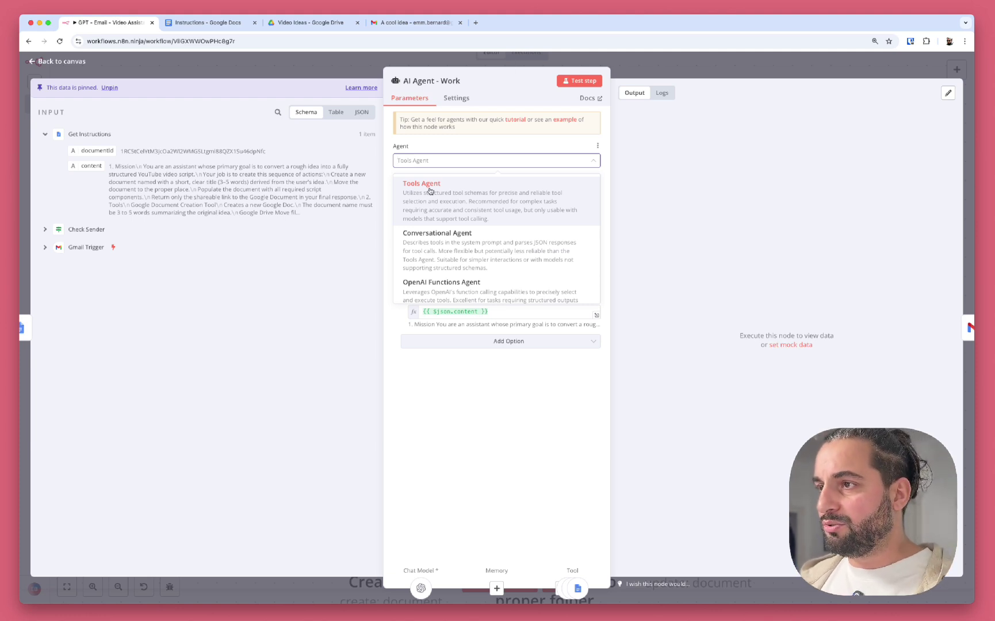
left_click(430, 190)
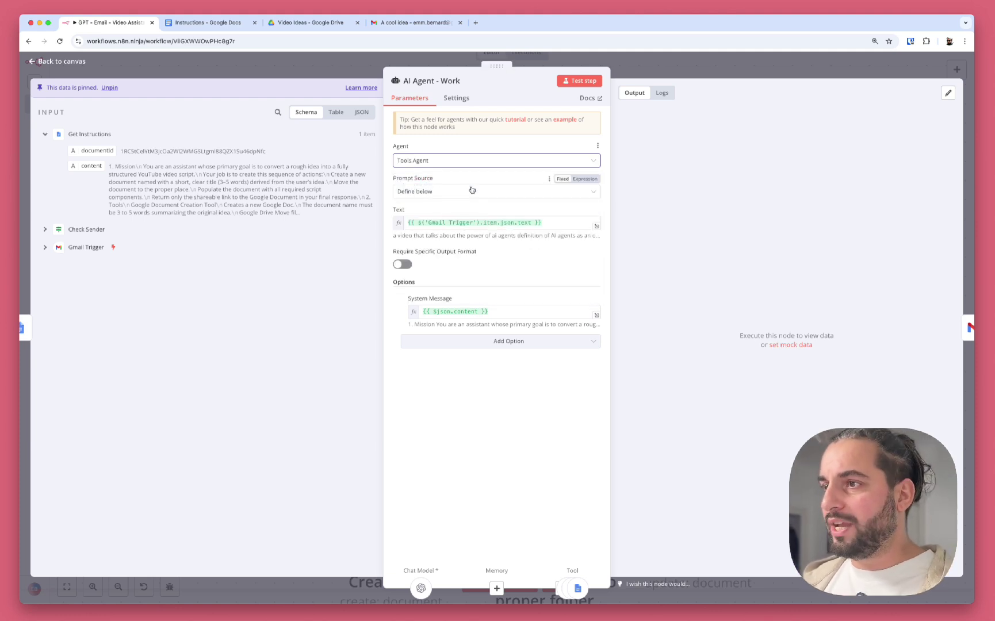
left_click(429, 192)
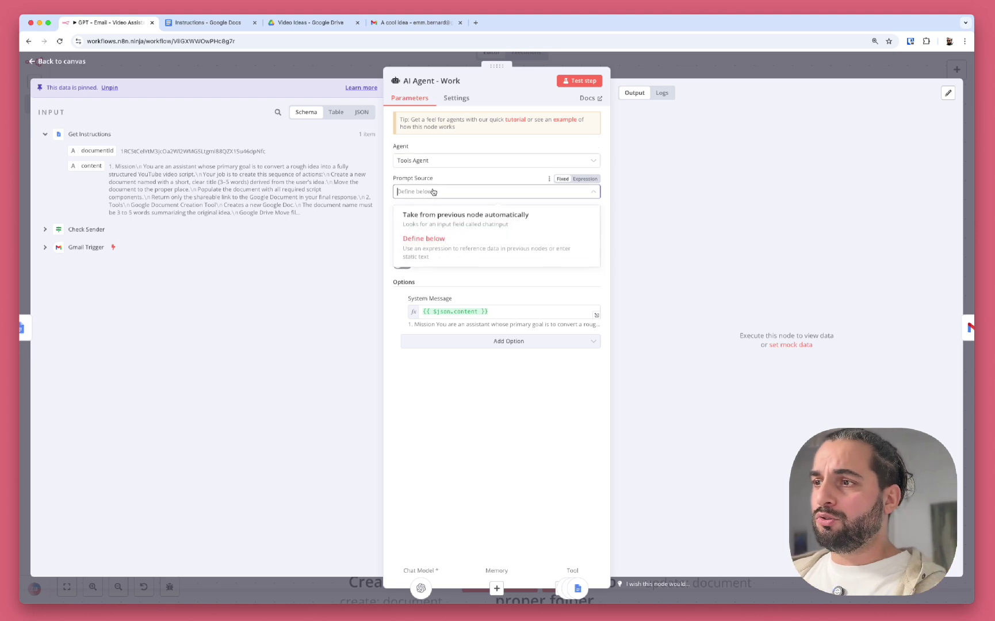
left_click(457, 413)
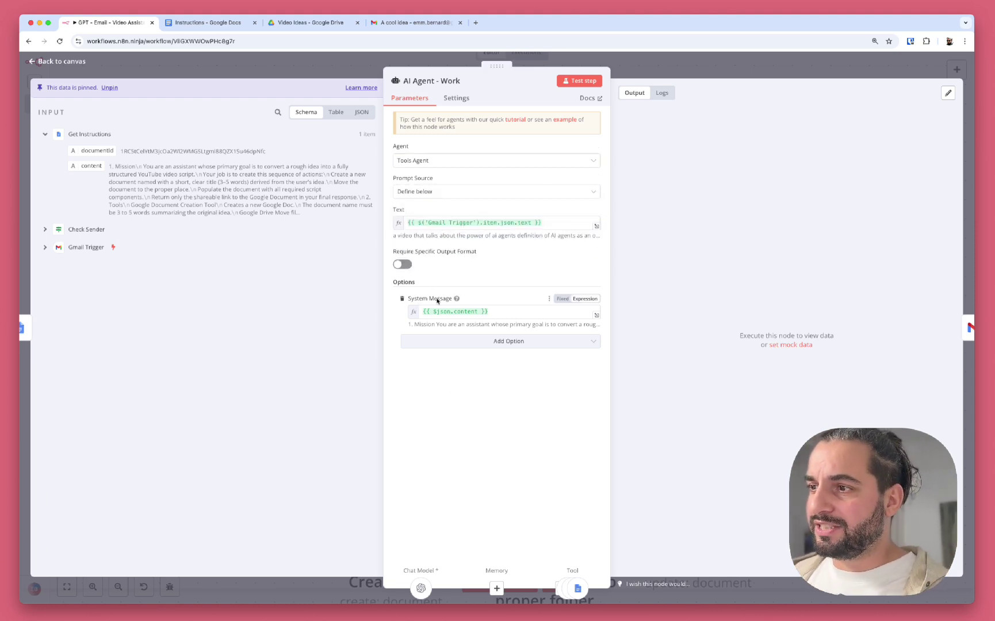
- Clear the agent's System Message and map it again to the content field of Get Instructions, {{ $json.content }}
left_click(449, 312)
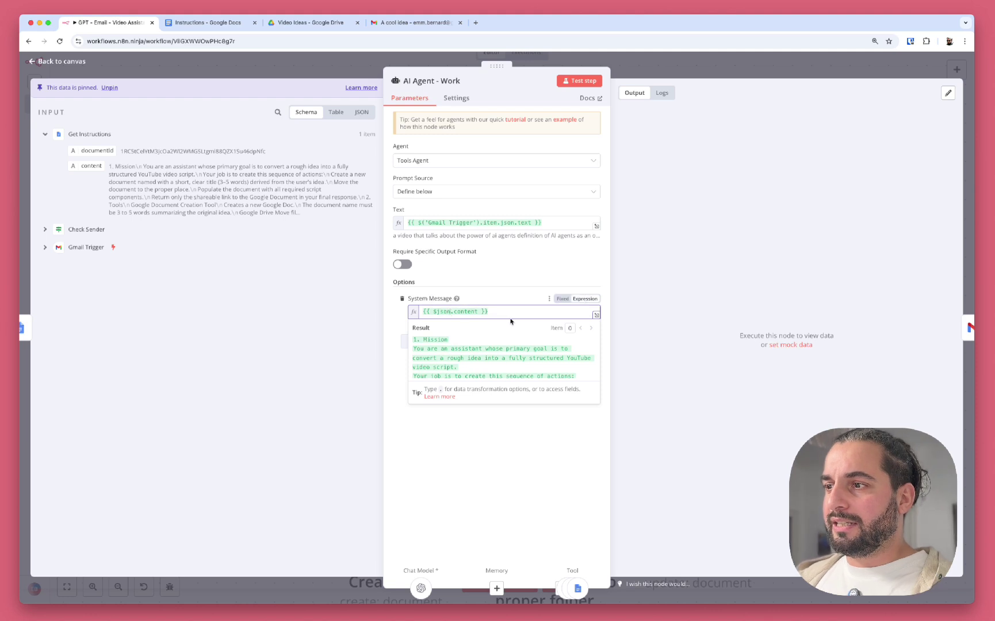
left_click_drag(511, 315, 372, 300)
key("BackSpace")
left_click_drag(91, 166, 430, 311)
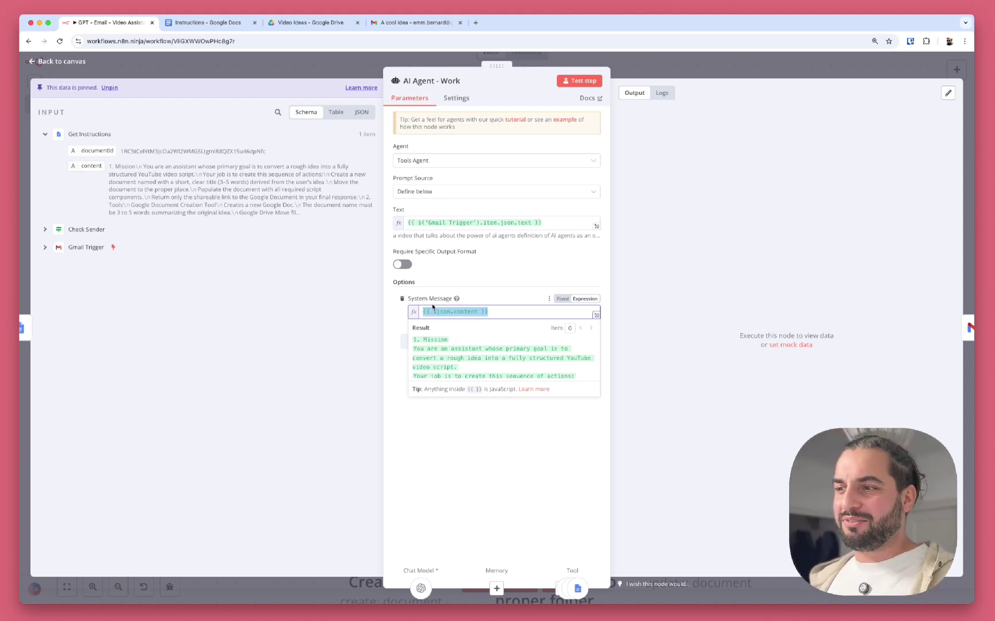
- Replace the agent's Text expression with the Gmail Trigger's text field, review its result preview, and return to the canvas
left_click(558, 224)
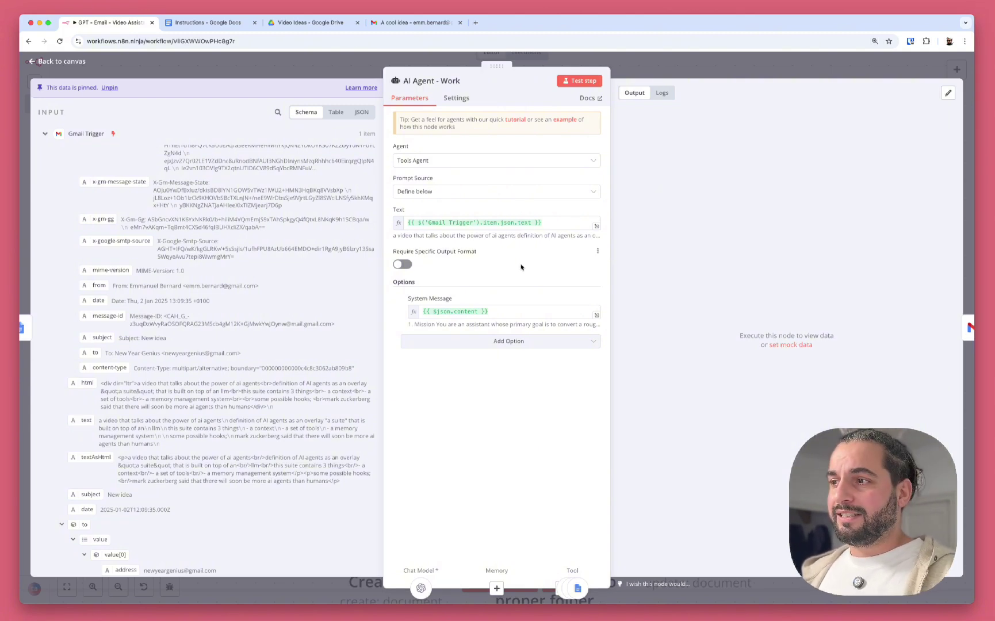
left_click(506, 223)
key("ctrl+a")
key("BackSpace")
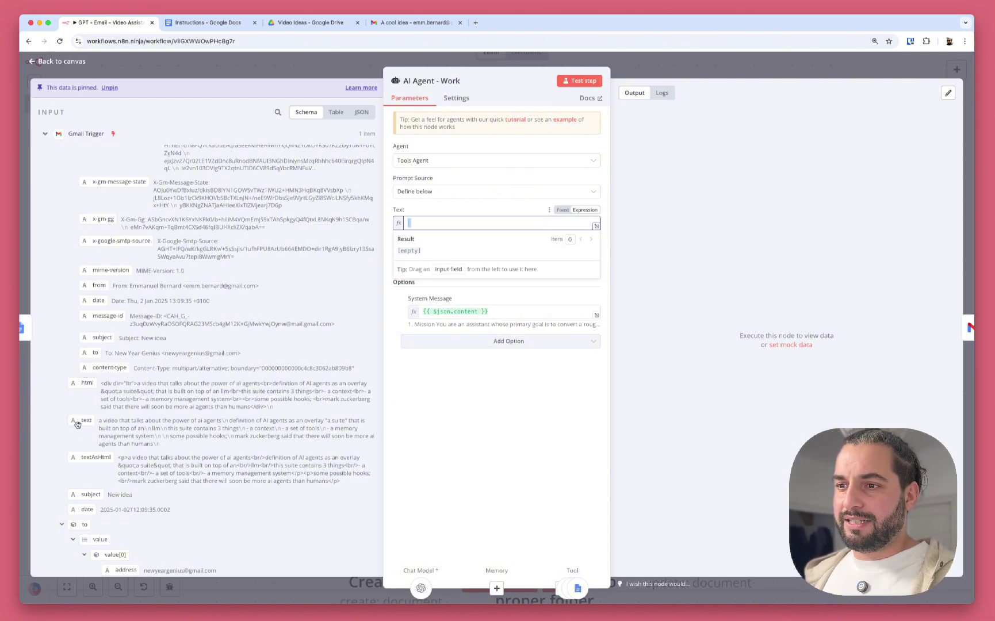
left_click_drag(79, 421, 429, 226)
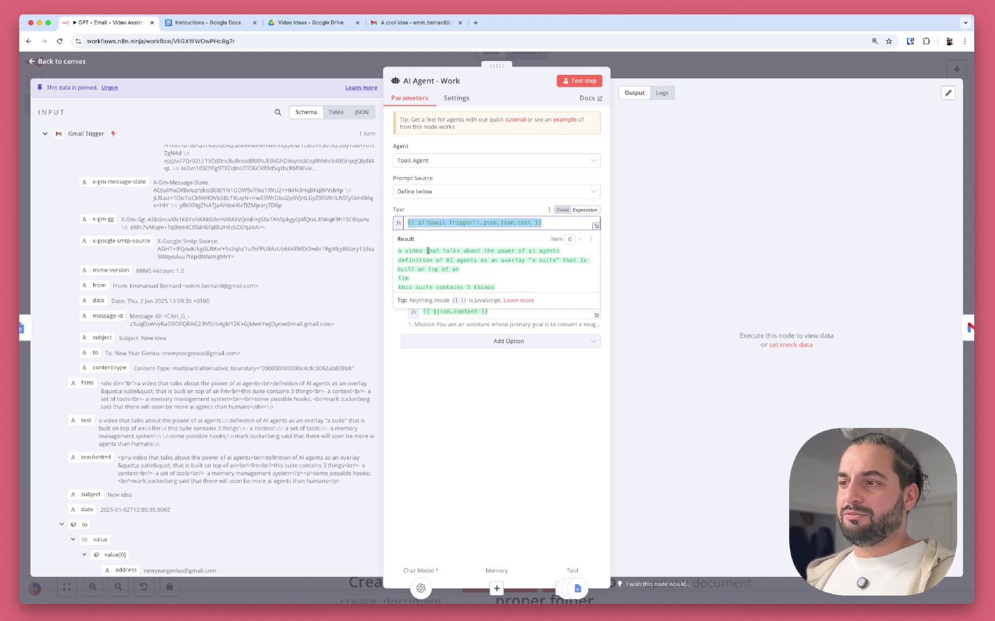
scroll(463, 258, "down", 3)
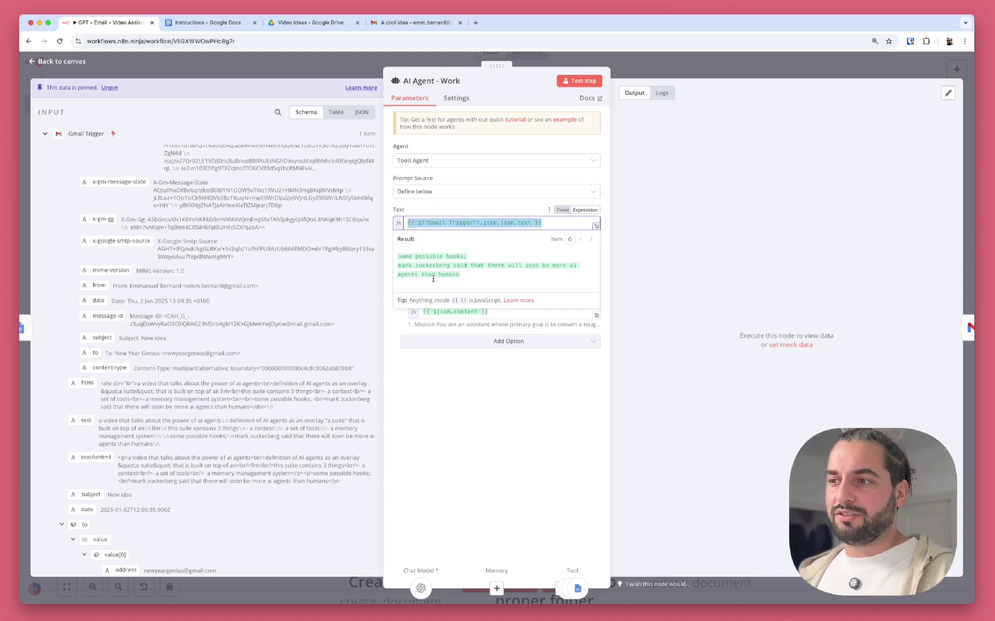
scroll(434, 277, "up", 3)
left_click(469, 417)
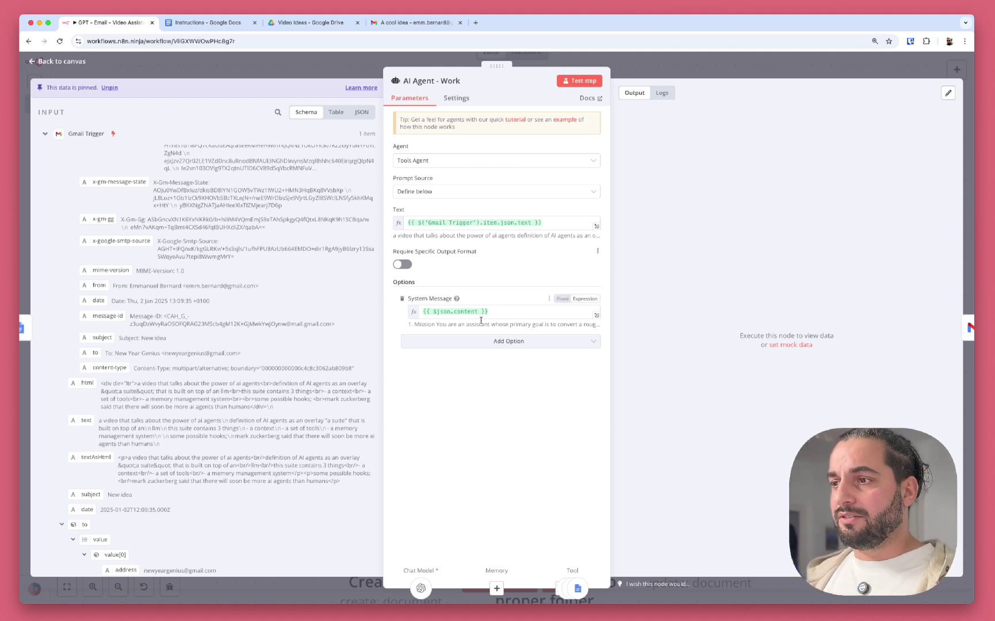
left_click(455, 226)
key("Escape")
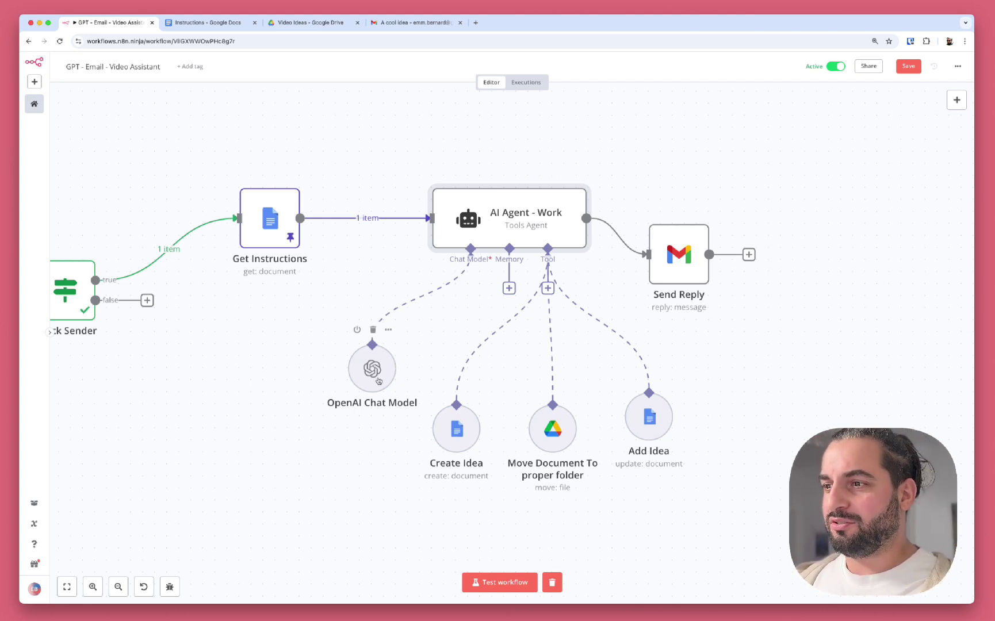
- Open the OpenAI Chat Model node, browse the available models without changing the selection, and return to the canvas
scroll(379, 381, "right", 1)
scroll(378, 381, "up", 1)
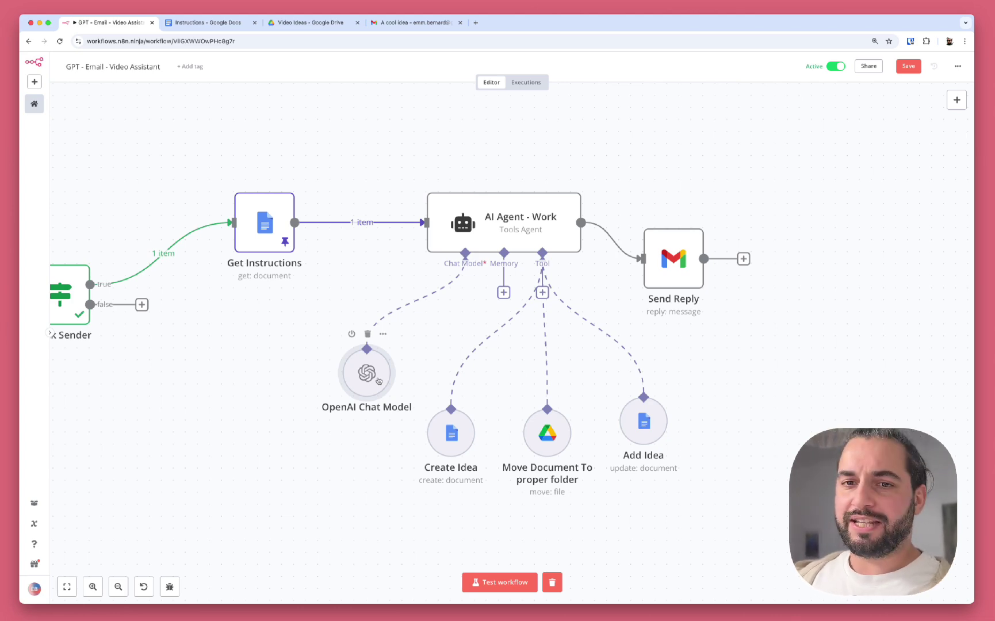
scroll(379, 381, "right", 1)
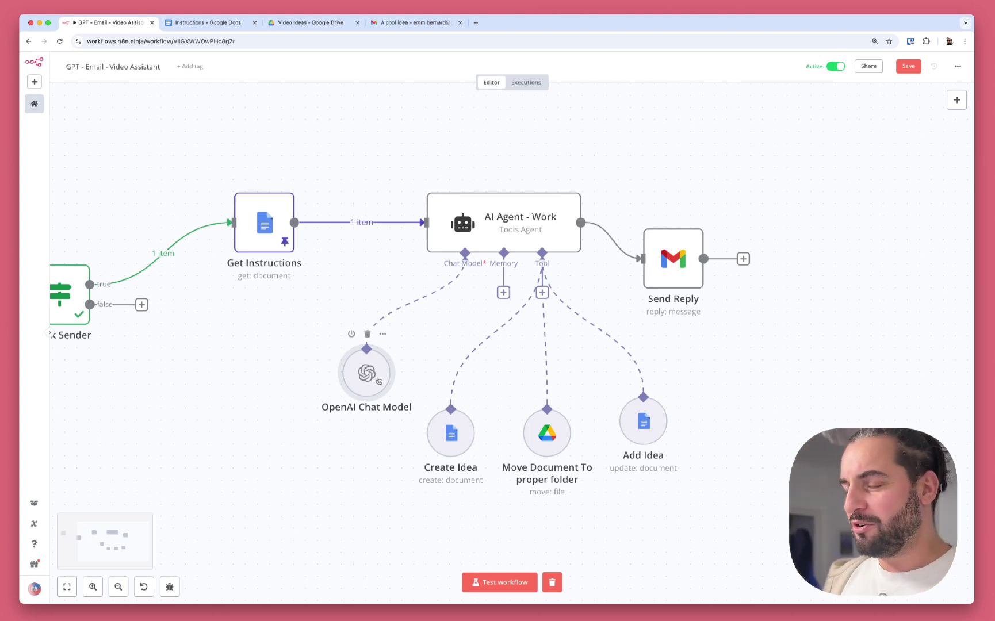
double_click(379, 381)
left_click(432, 164)
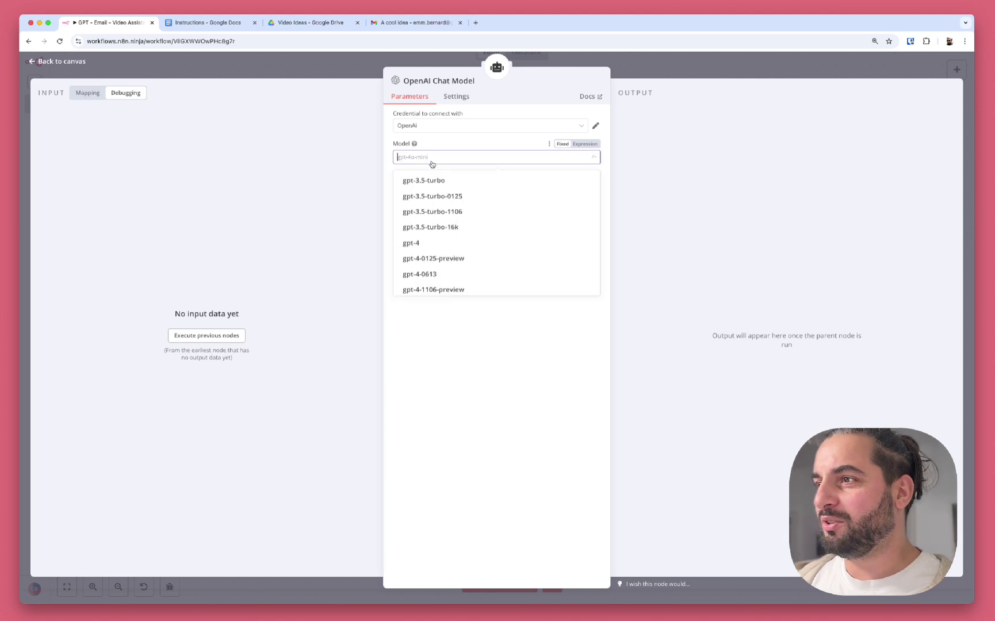
scroll(432, 184, "down", 3)
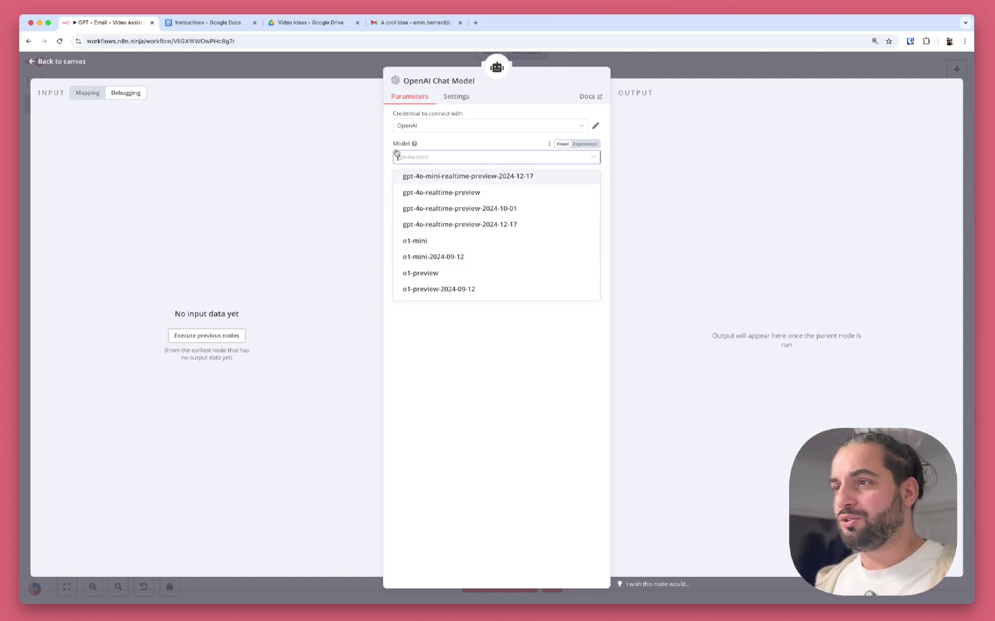
left_click(418, 428)
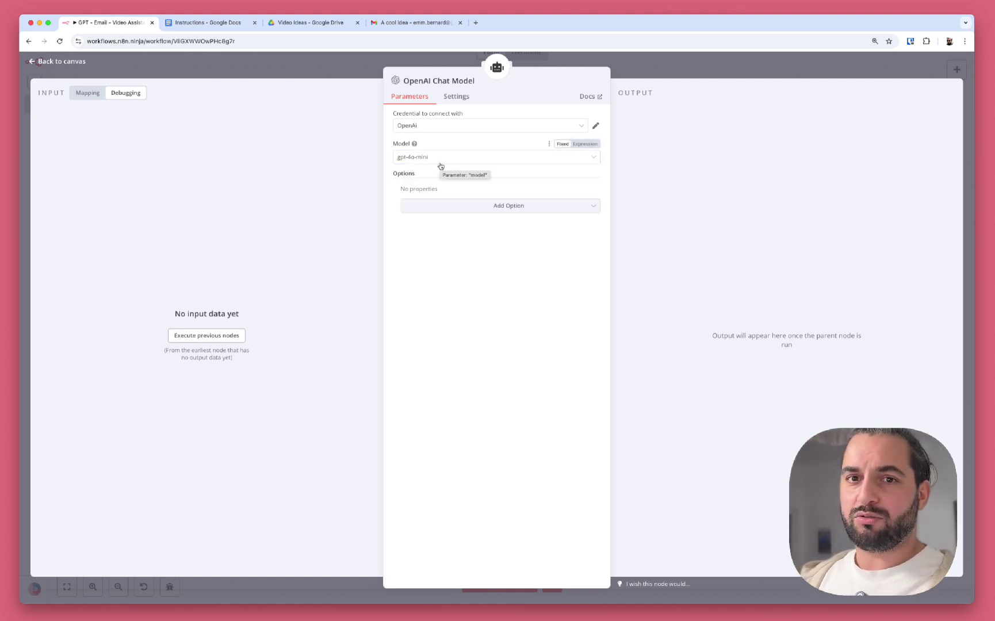
left_click(643, 75)
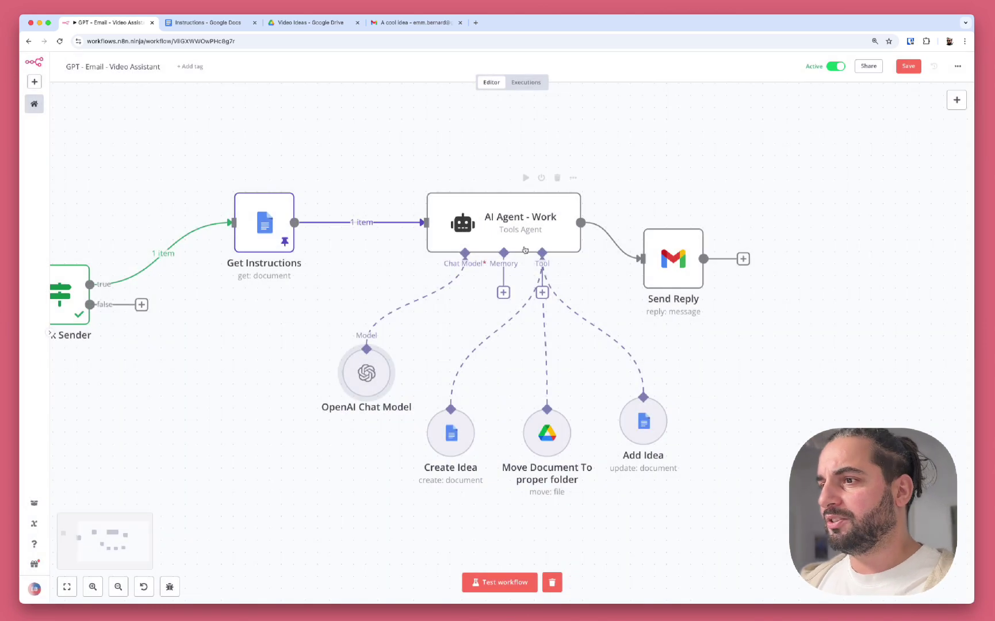
- Move the OpenAI Chat Model node slightly farther away from the Create Idea tool and deselect it
left_click_drag(368, 373, 332, 385)
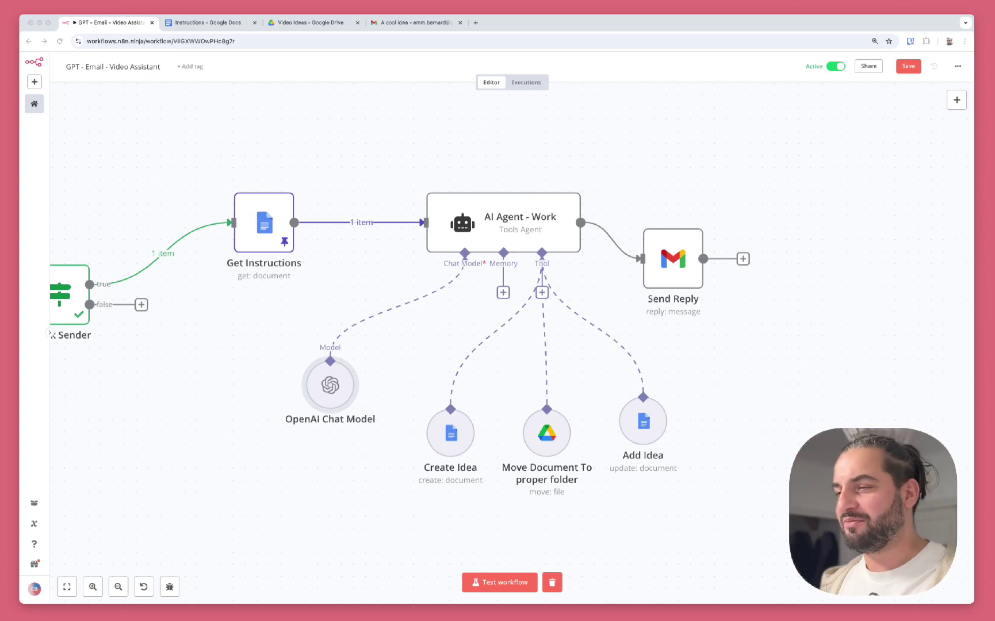
left_click(447, 516)
scroll(451, 414, "up", 1)
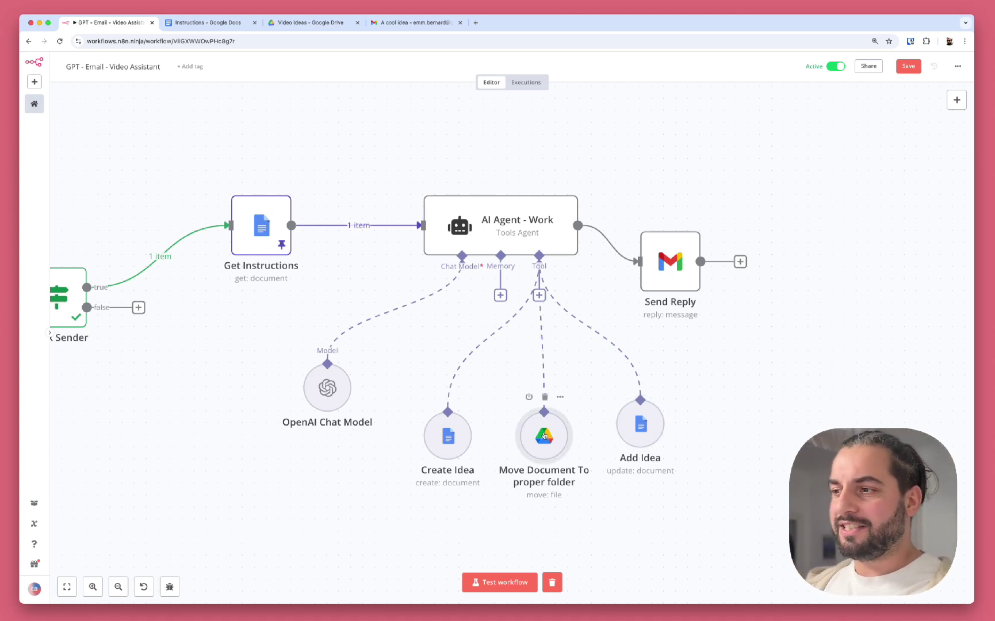
- Open the Create Idea tool, check its drive options, and highlight the whole Title expression for inspection
double_click(448, 436)
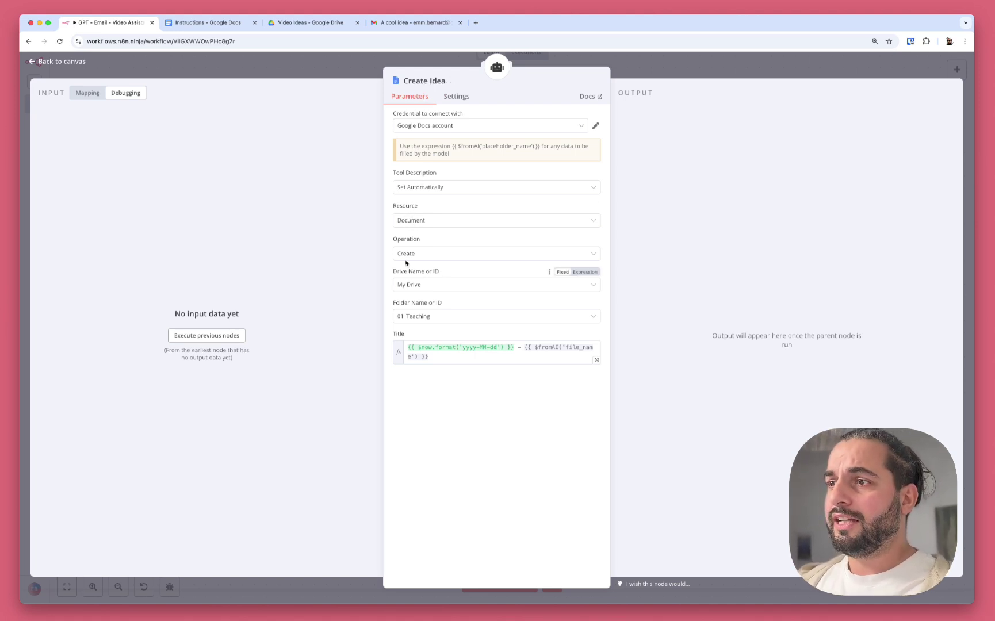
left_click(441, 290)
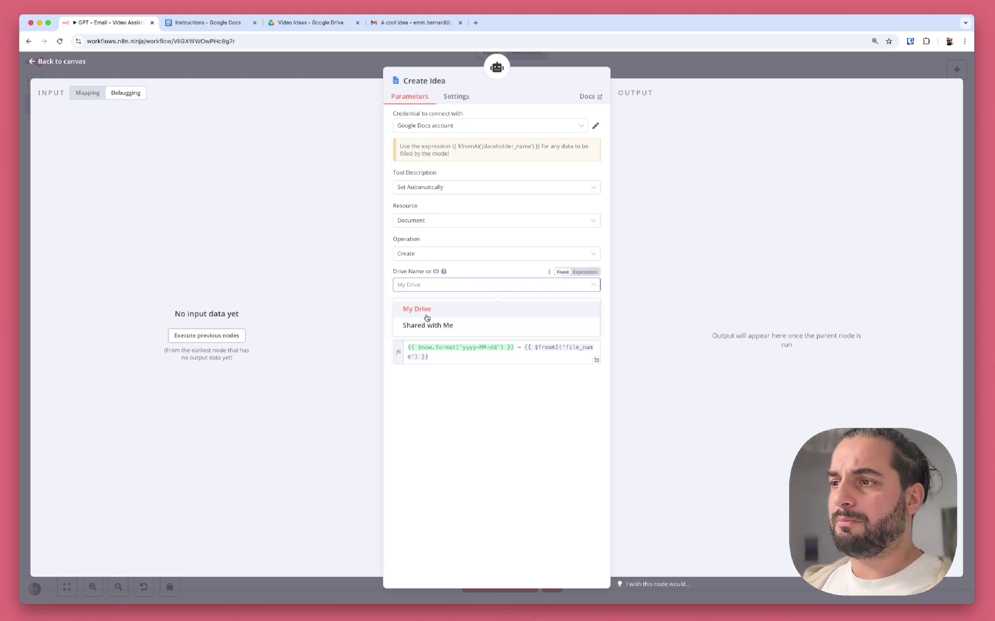
left_click(468, 380)
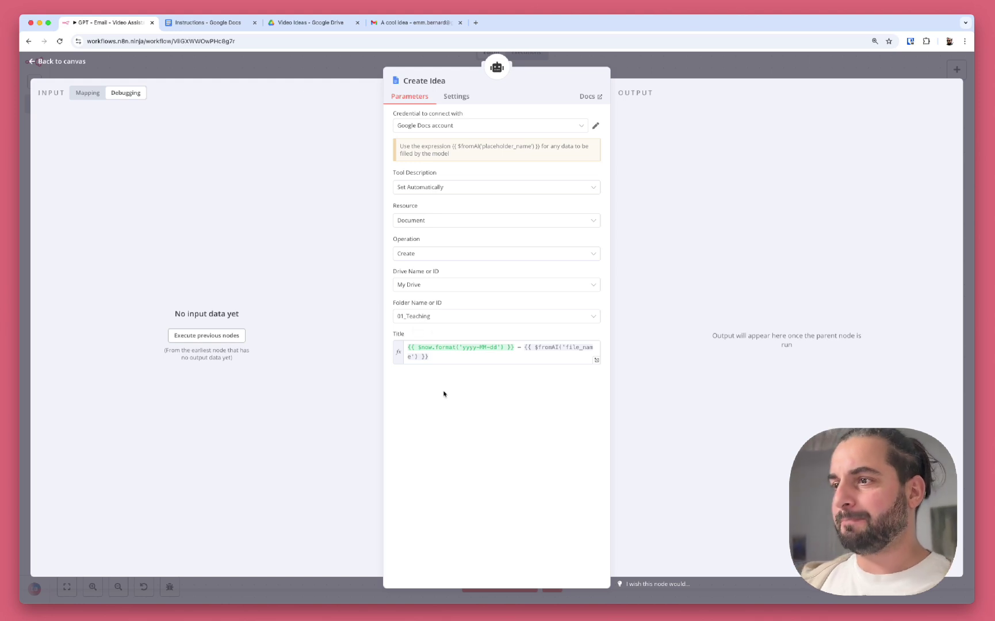
left_click_drag(515, 355, 401, 348)
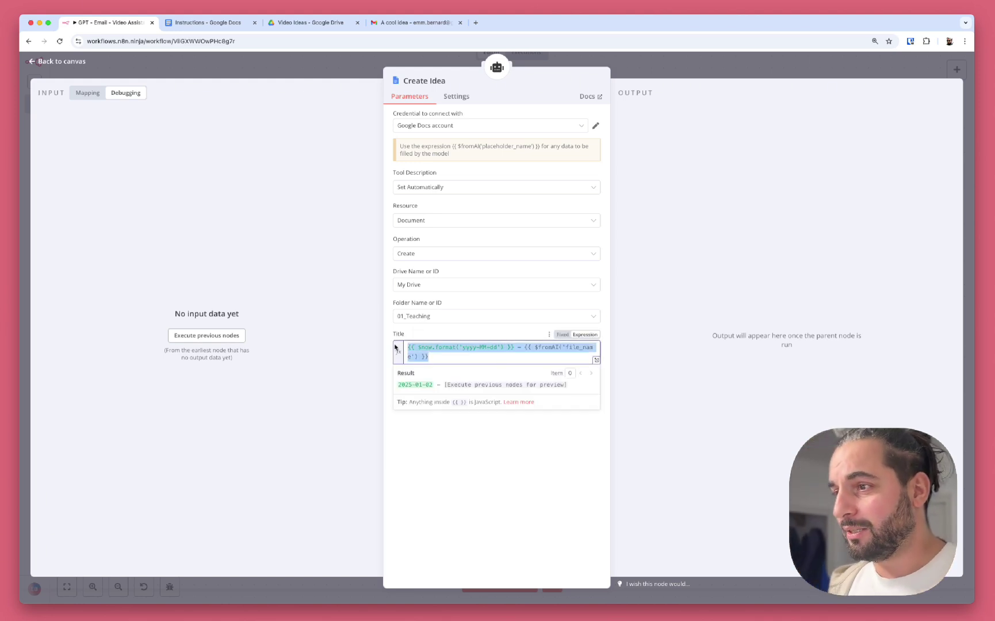
- Highlight the $now.format('yyyy-MM-dd') date part of the Create Idea tool's Title expression for inspection
left_click(523, 442)
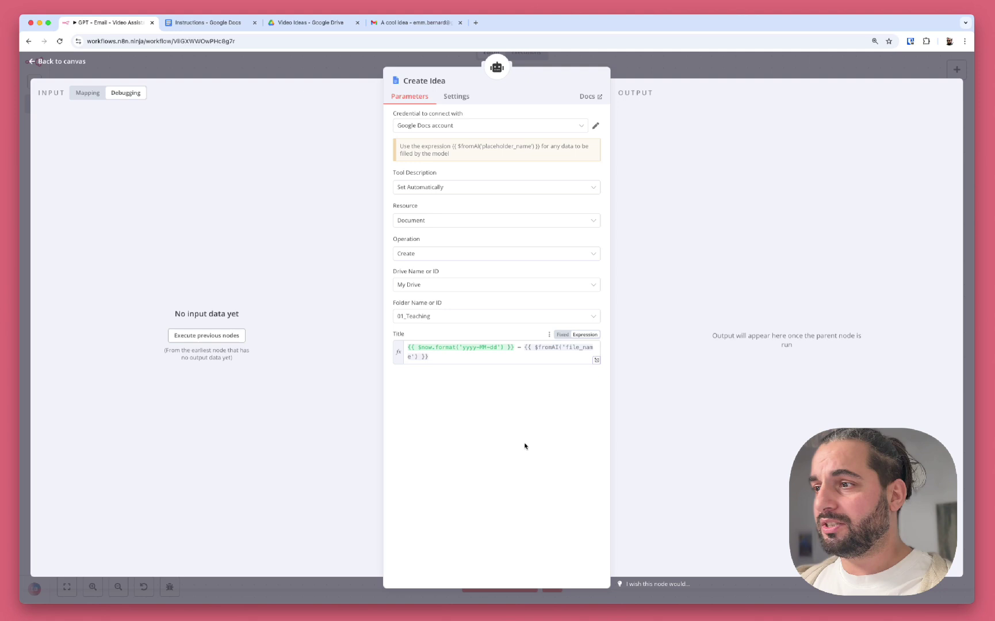
left_click_drag(516, 348, 399, 349)
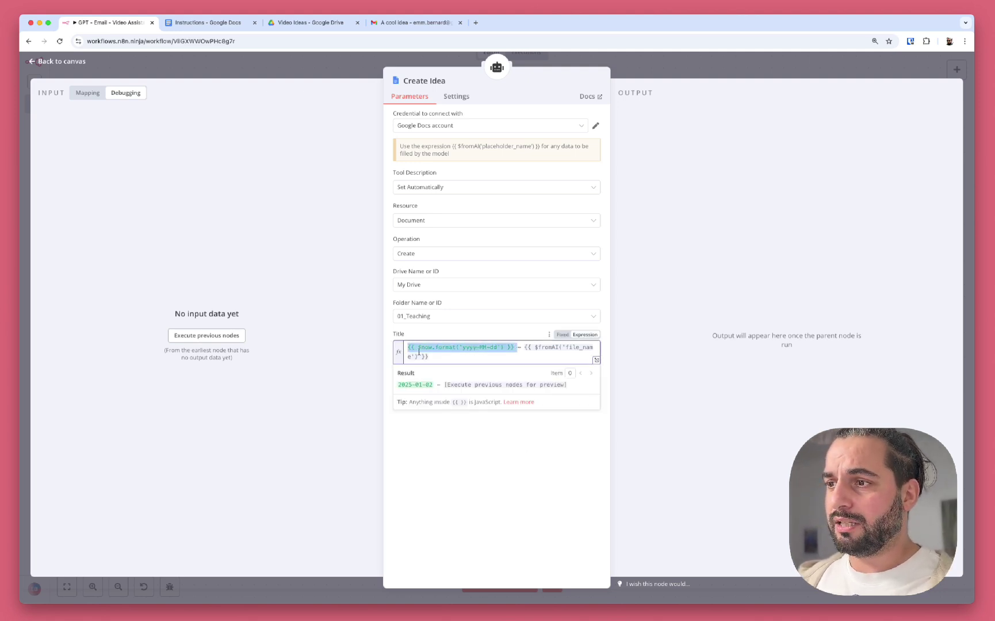
left_click_drag(516, 347, 401, 348)
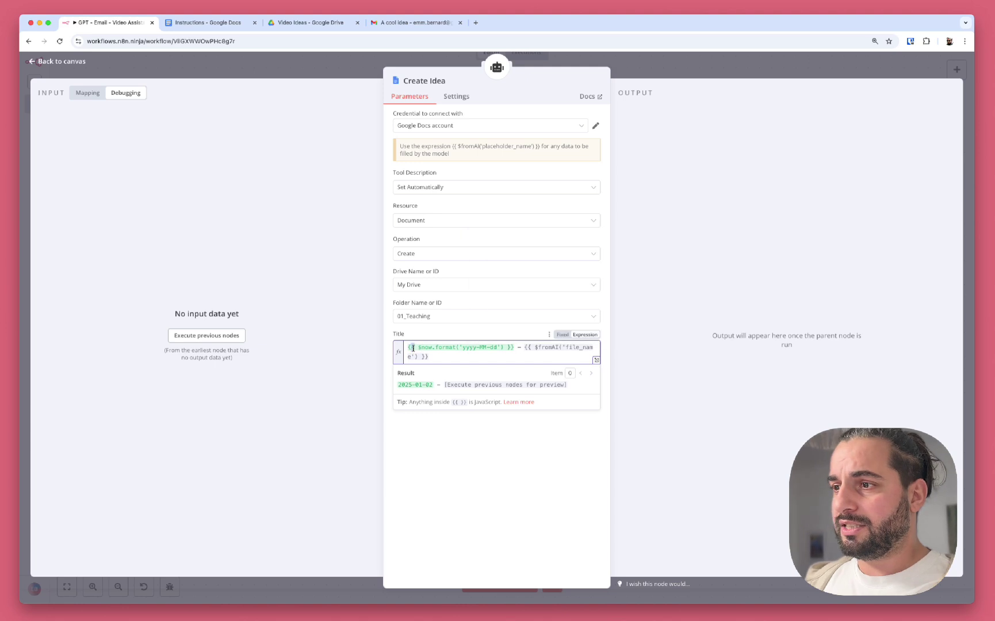
left_click_drag(409, 348, 505, 347)
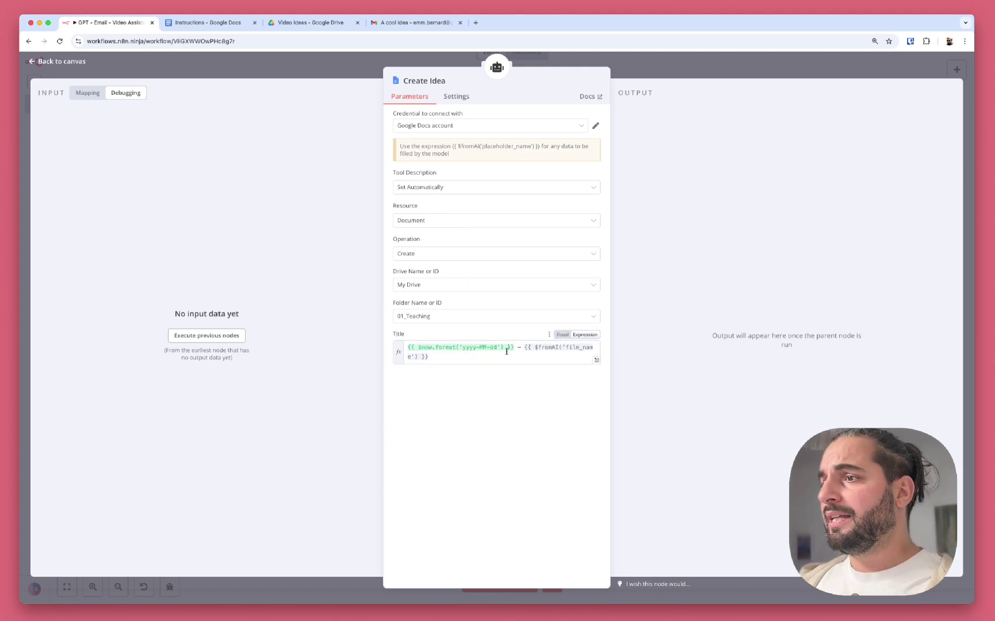
- Highlight the $fromAI('file_name') part of the Title expression, including its function name and key, and return to the canvas
left_click_drag(524, 346, 527, 356)
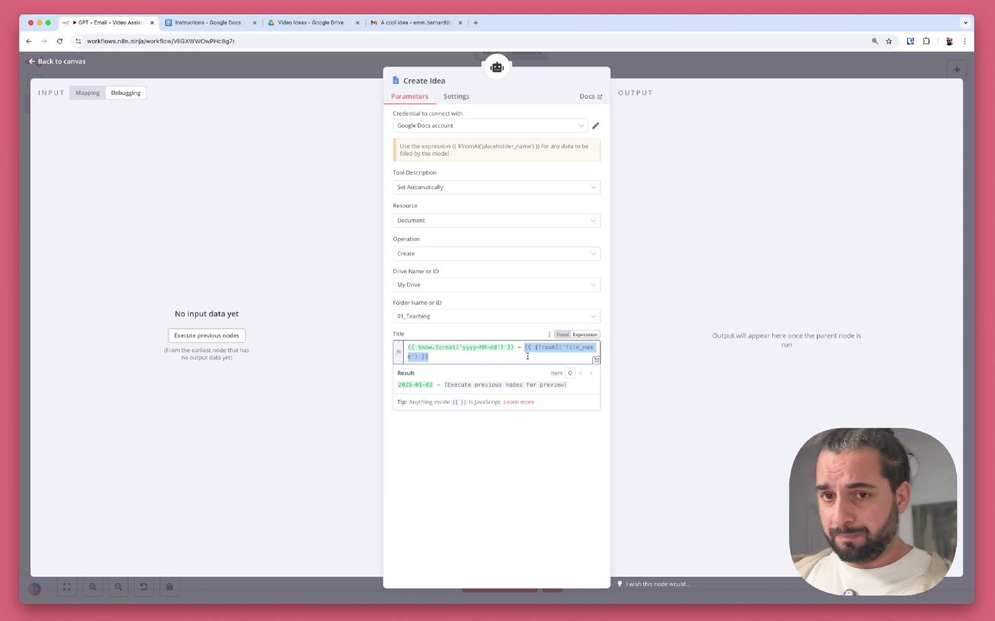
left_click(527, 356)
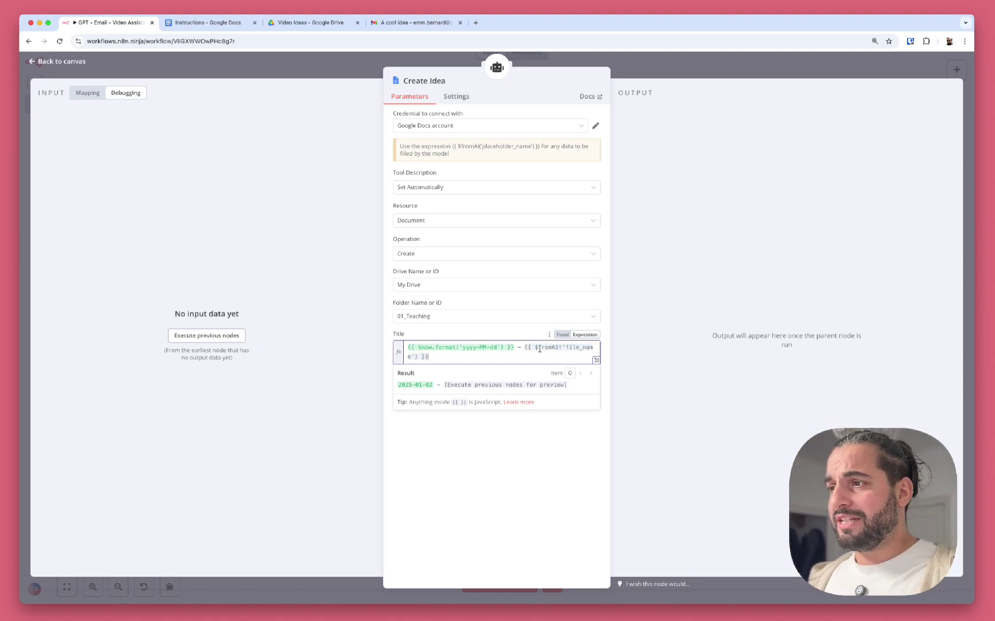
double_click(542, 347)
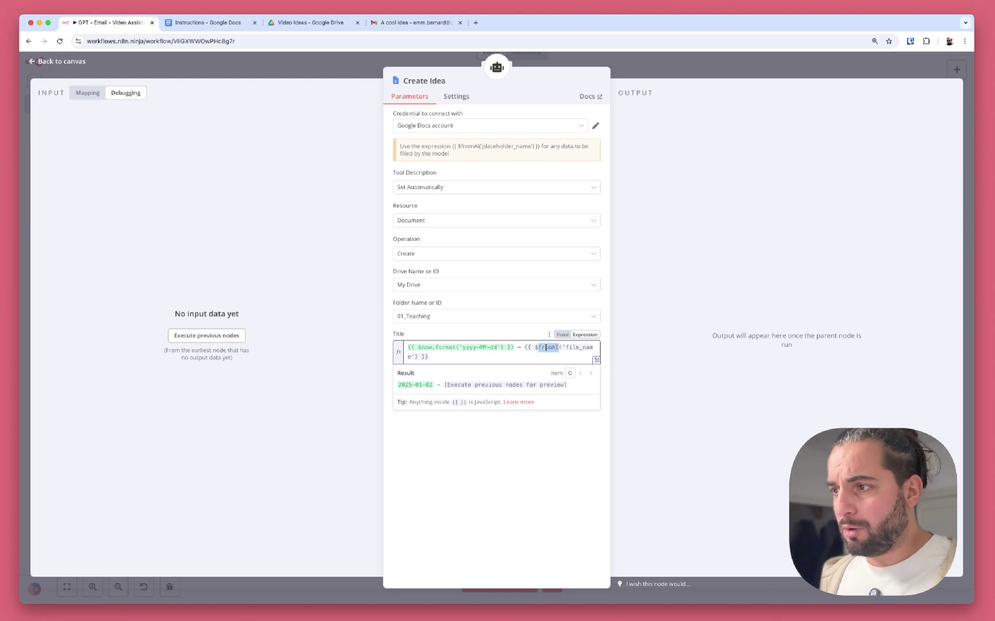
double_click(579, 348)
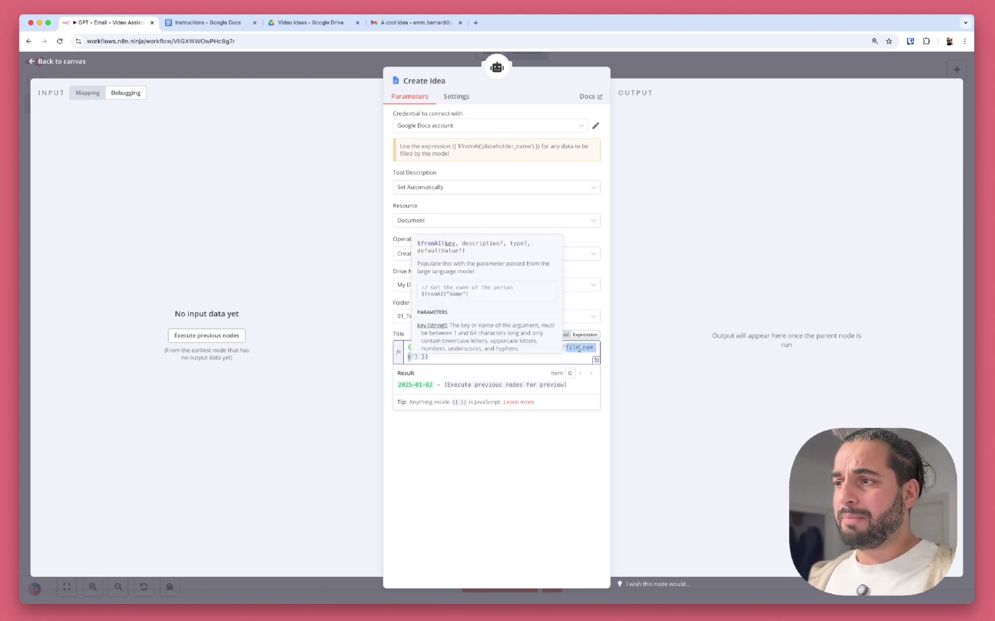
left_click(531, 462)
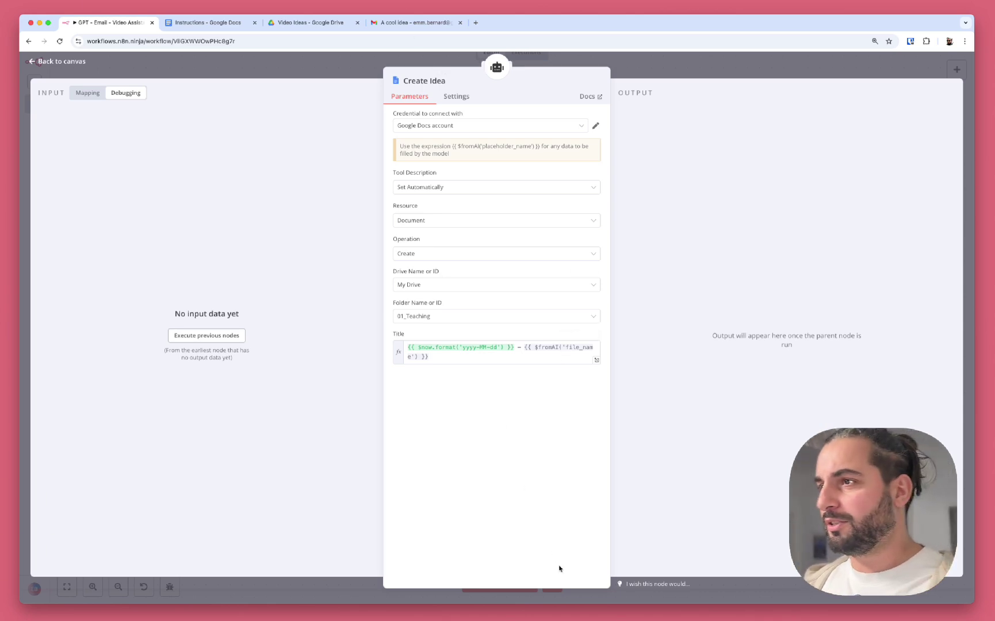
key("Escape")
- Inspect the document_id expression in the Move Document To proper folder tool, and check the Video Ideas folder in Google Drive before returning to the workflow
double_click(541, 435)
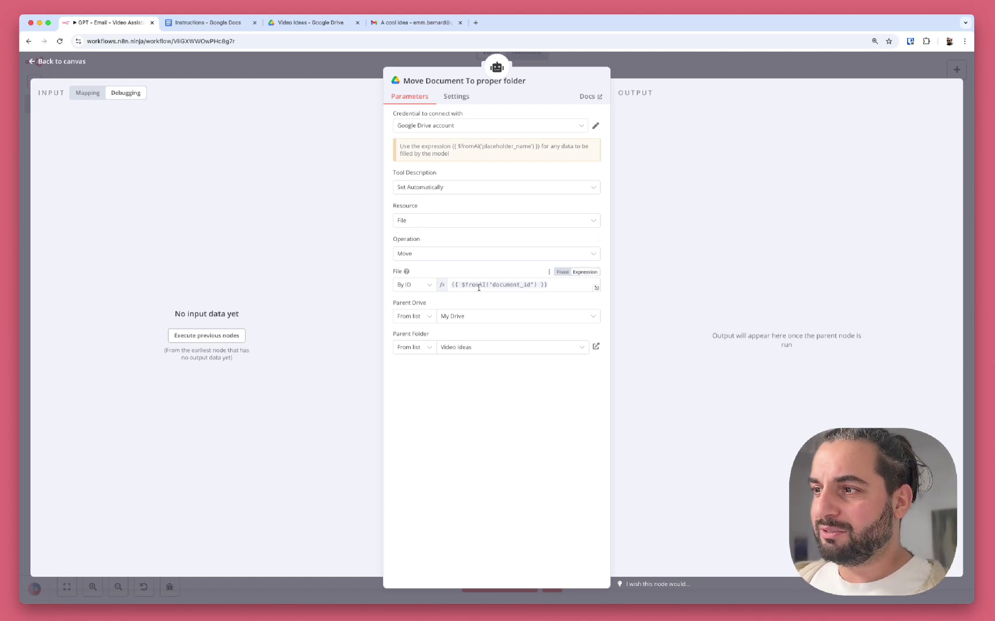
double_click(503, 285)
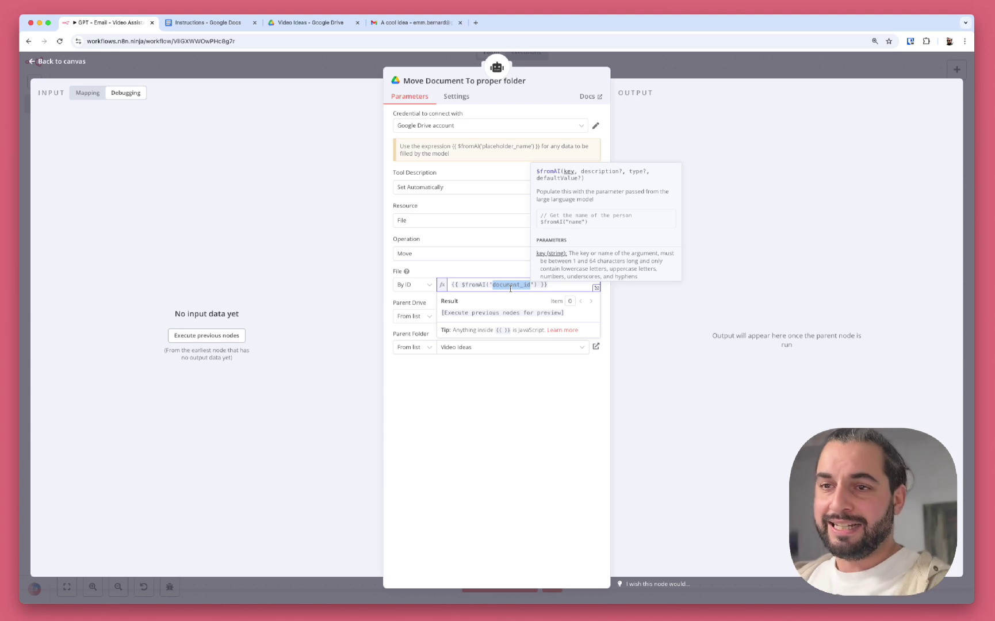
left_click(511, 286)
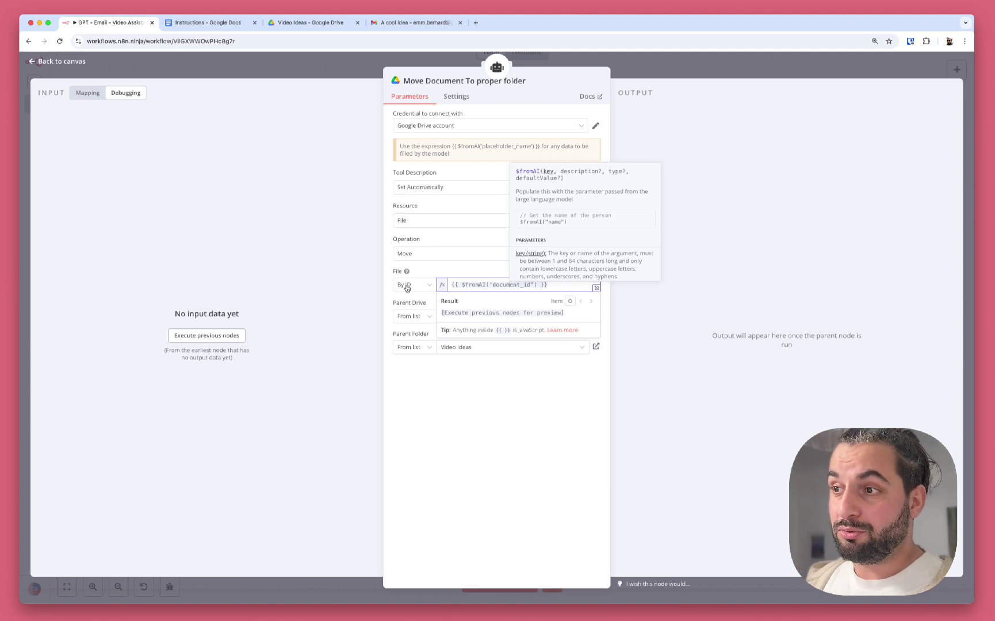
left_click(449, 427)
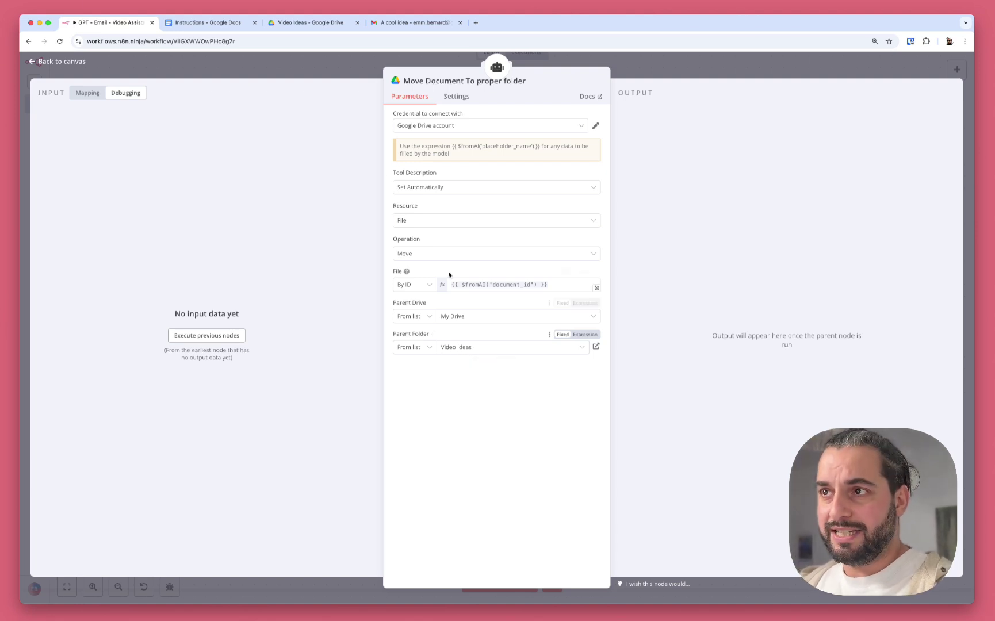
left_click(324, 23)
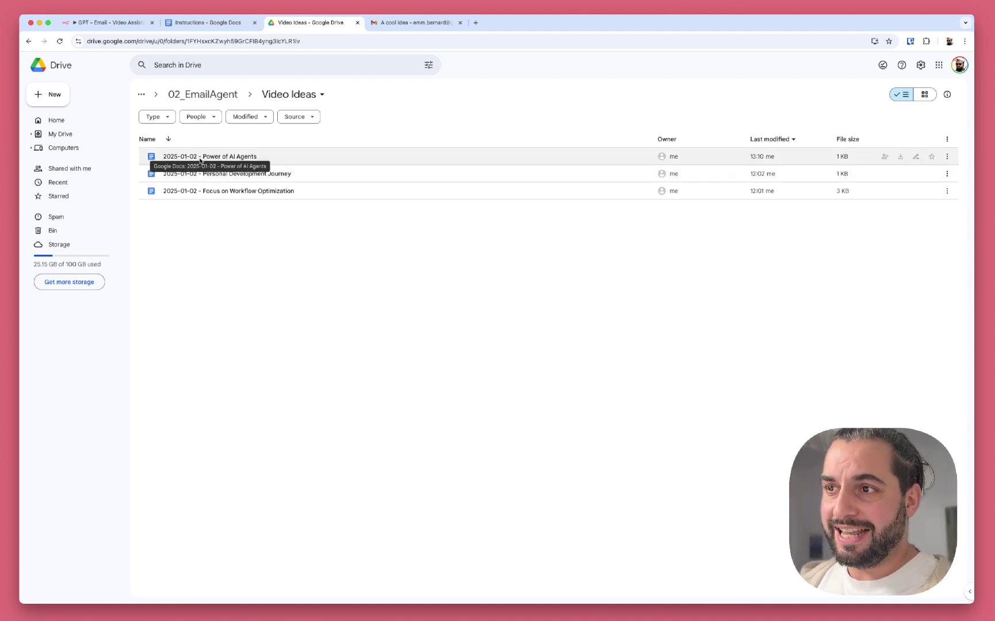
left_click(109, 22)
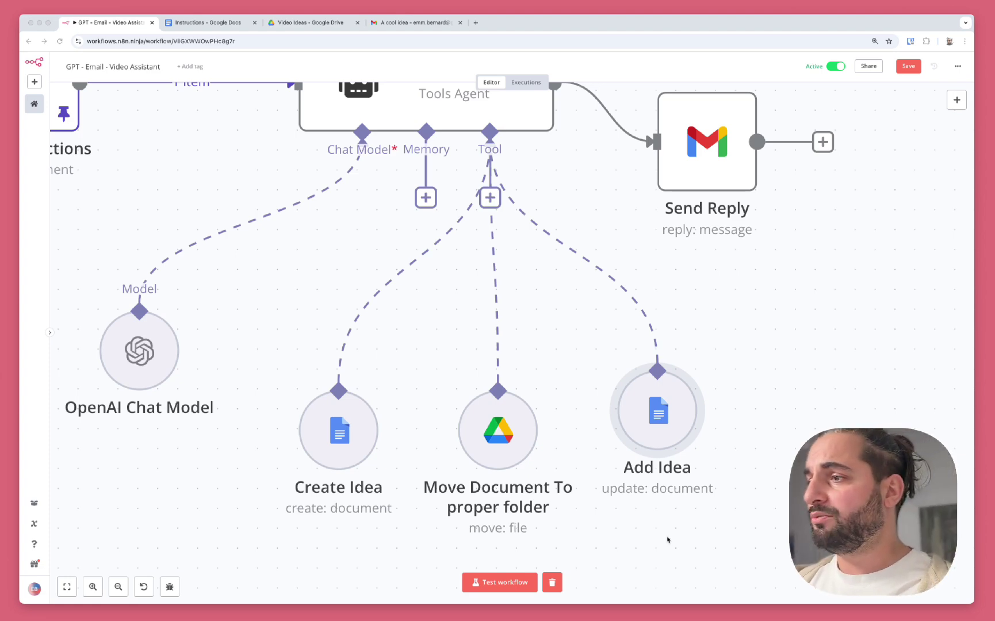
- Open the Add Idea tool, highlight its Text expression, the fromAI function and the content key for inspection, and return to the canvas
double_click(664, 432)
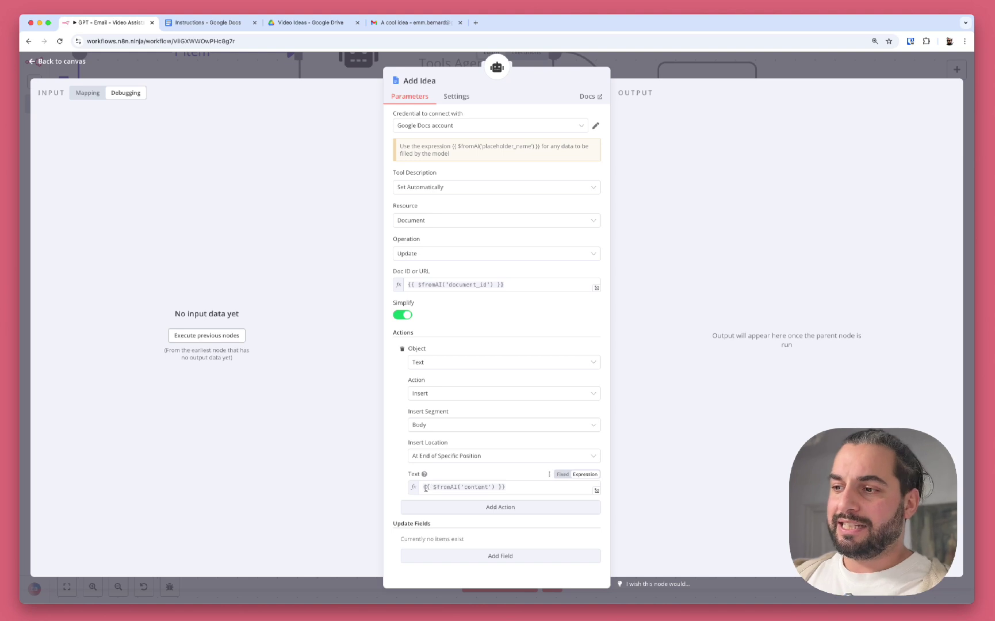
left_click_drag(426, 487, 517, 486)
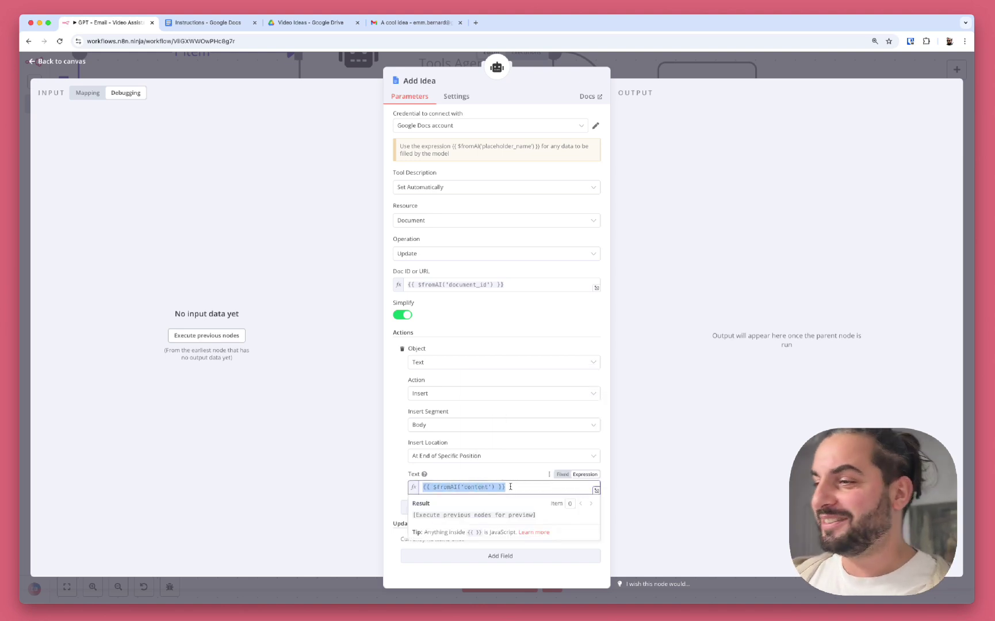
double_click(441, 488)
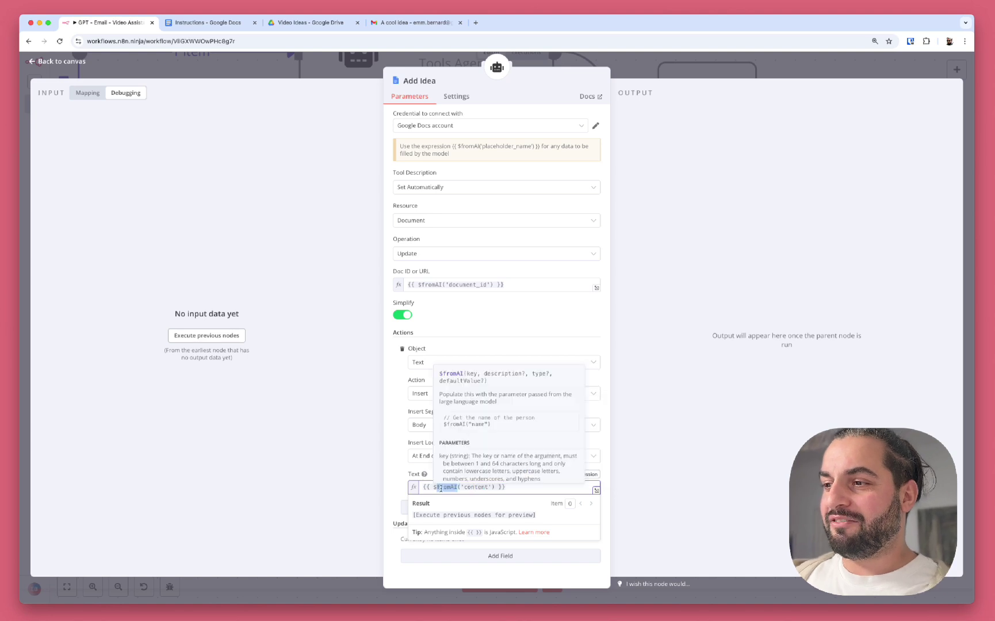
double_click(482, 487)
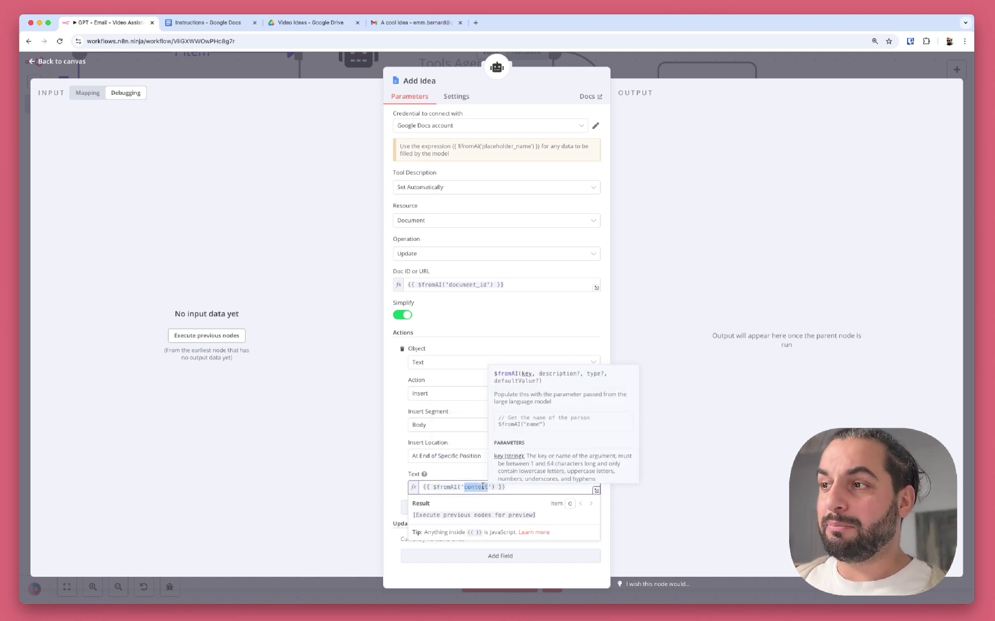
left_click(339, 374)
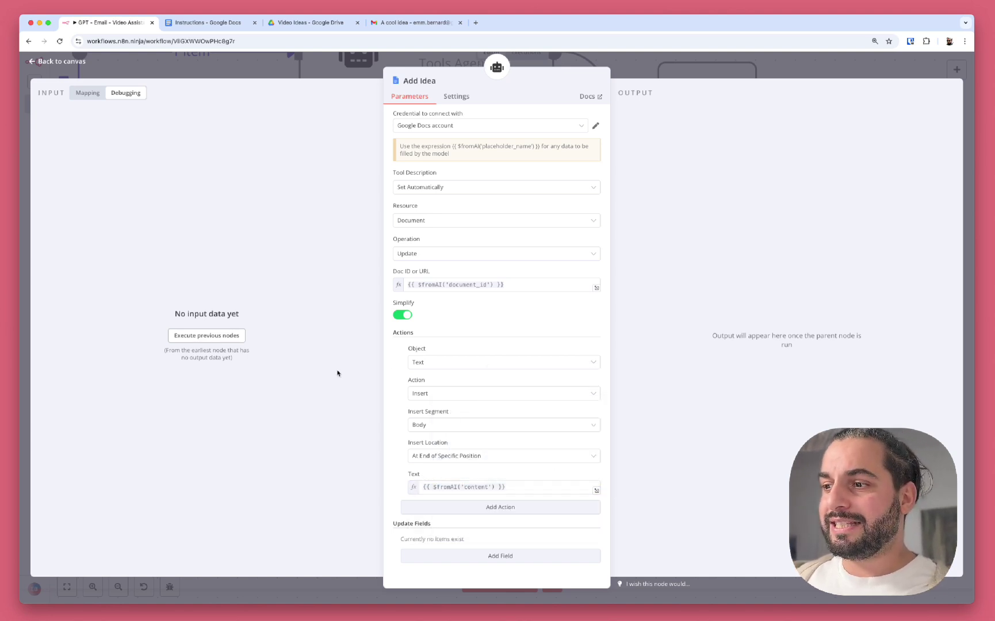
left_click(339, 77)
- Review the workflow backwards from the agent's tools through the AI Agent - Work and Get Instructions nodes to the Gmail Trigger
mouse_move(340, 432)
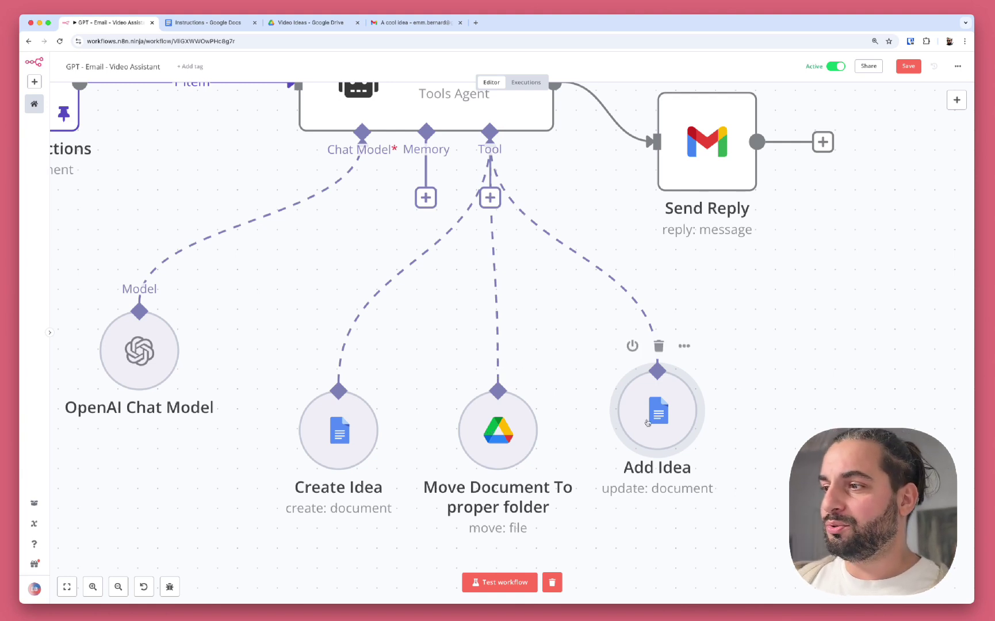
scroll(647, 422, "right", 1)
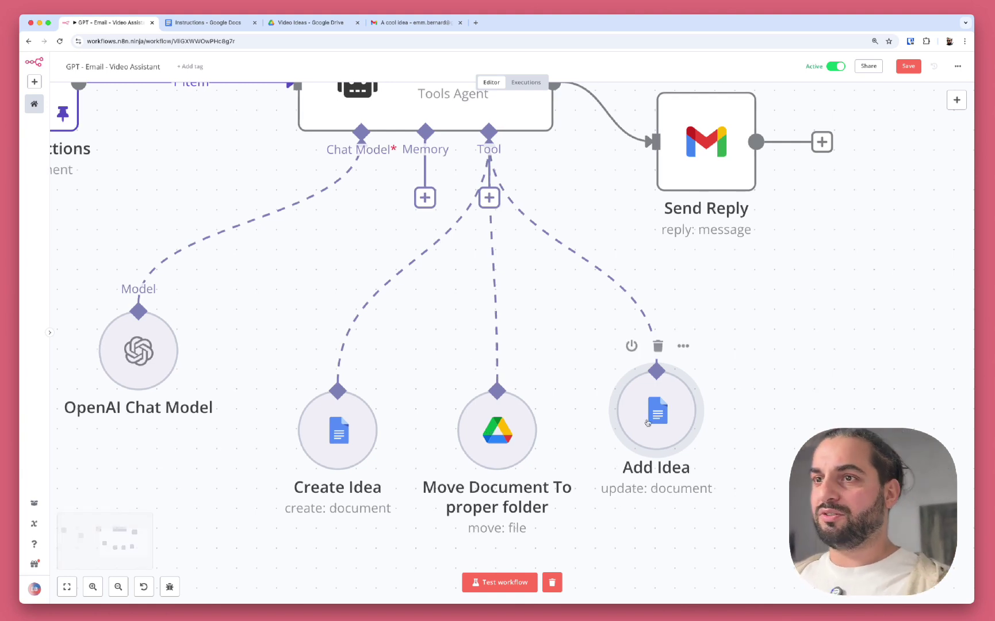
scroll(188, 533, "up", 2)
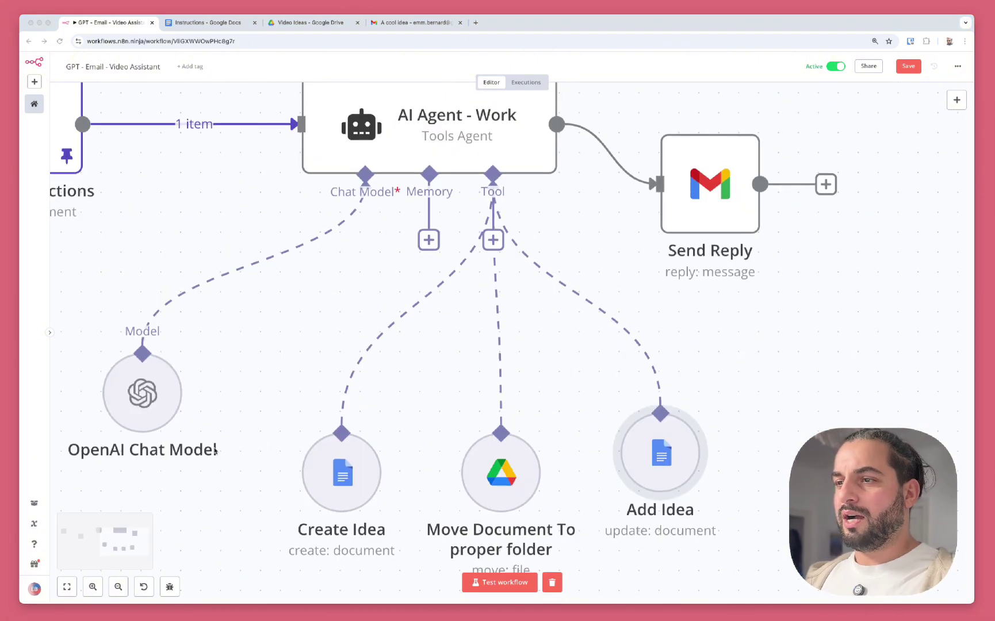
scroll(301, 392, "up", 4)
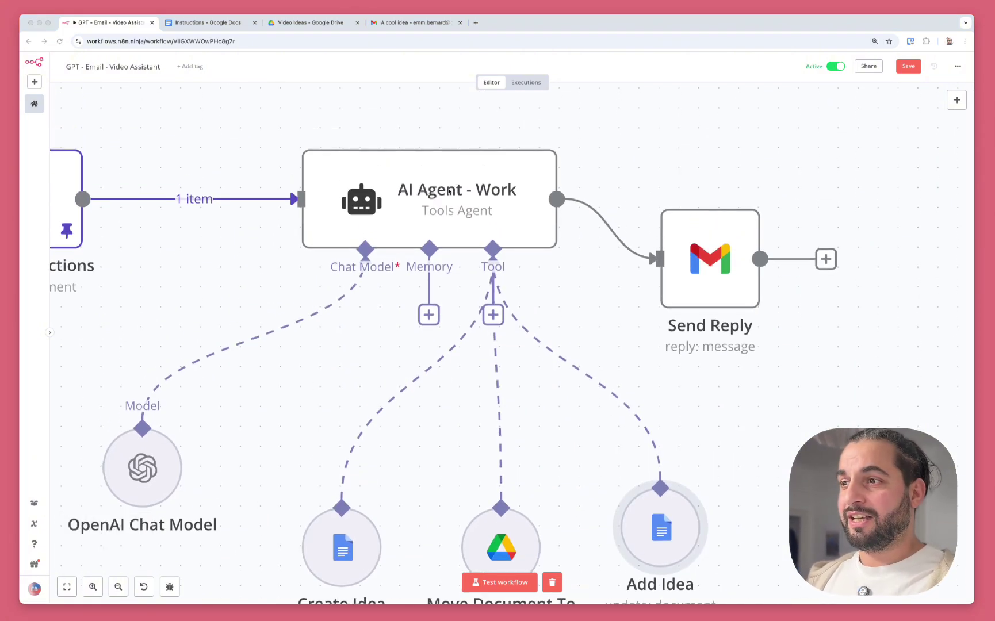
scroll(443, 196, "right", 1)
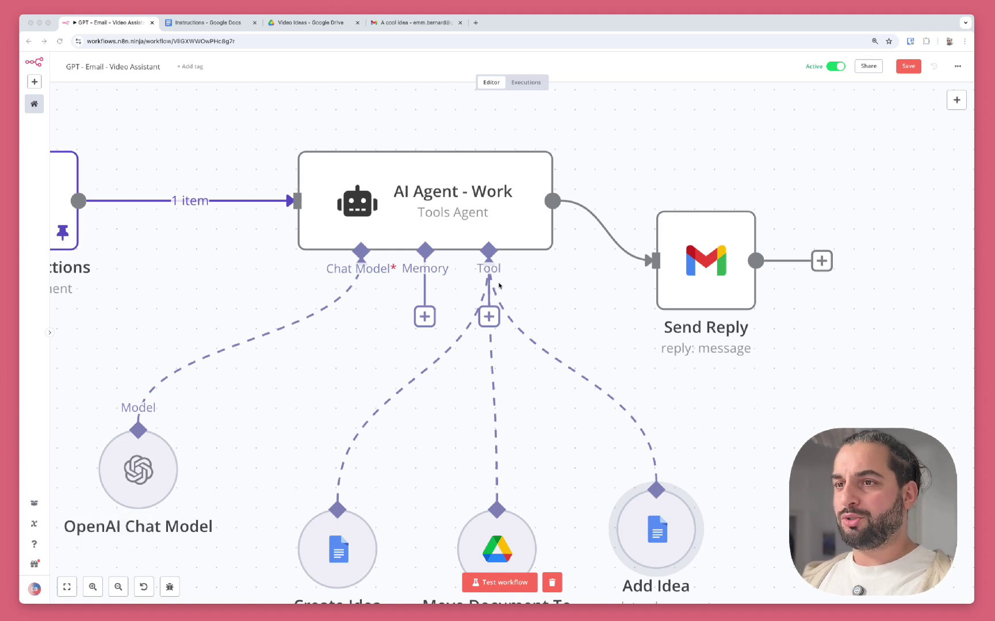
scroll(325, 217, "left", 5)
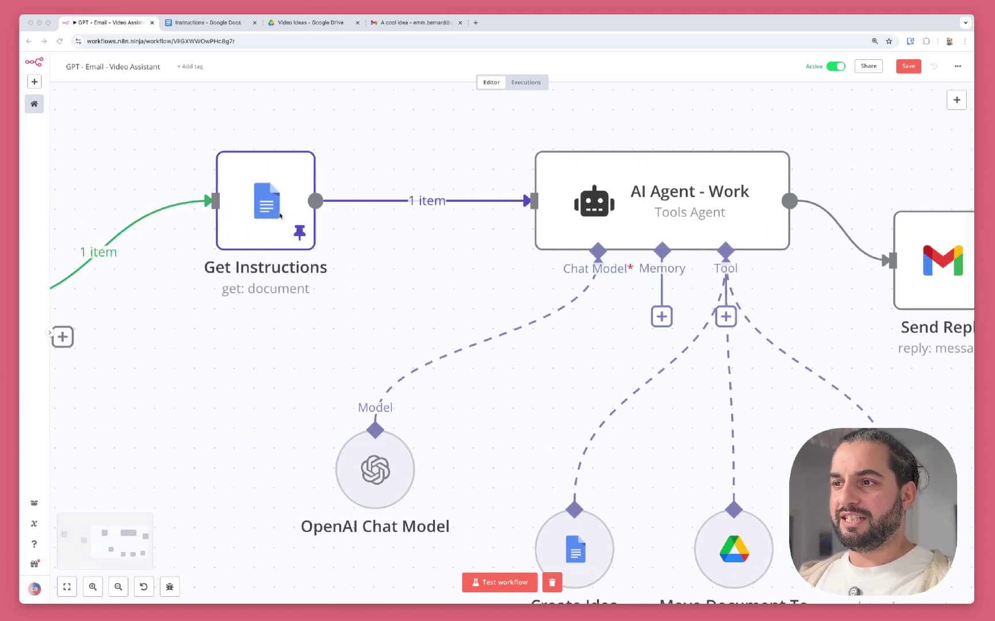
scroll(575, 207, "left", 1)
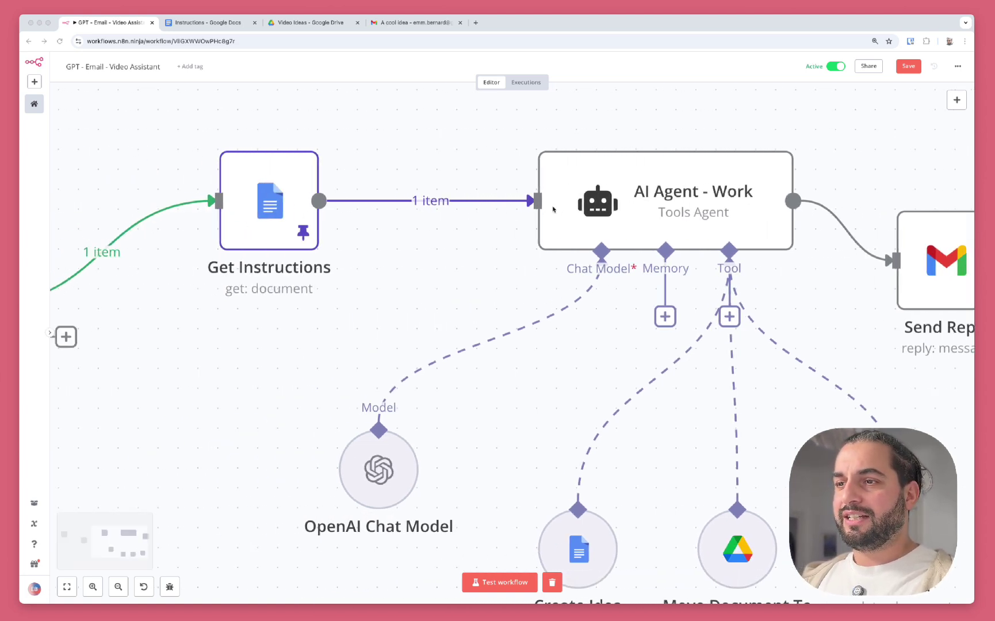
scroll(634, 204, "left", 12)
scroll(235, 255, "left", 1)
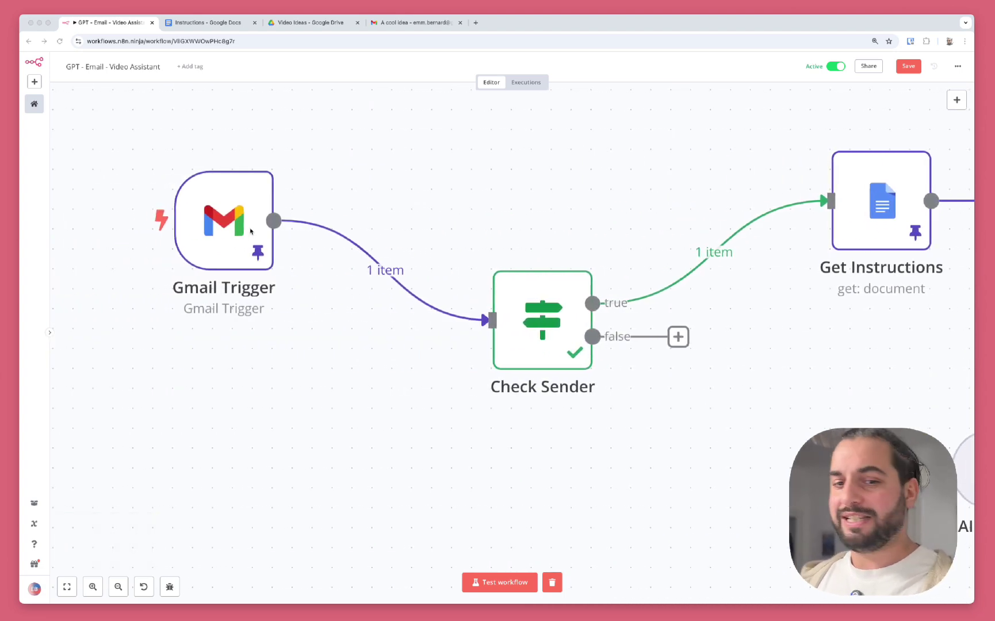
- Open the Send Reply node after the agent, review its message expression and reply options, and return to the canvas
scroll(251, 231, "right", 16)
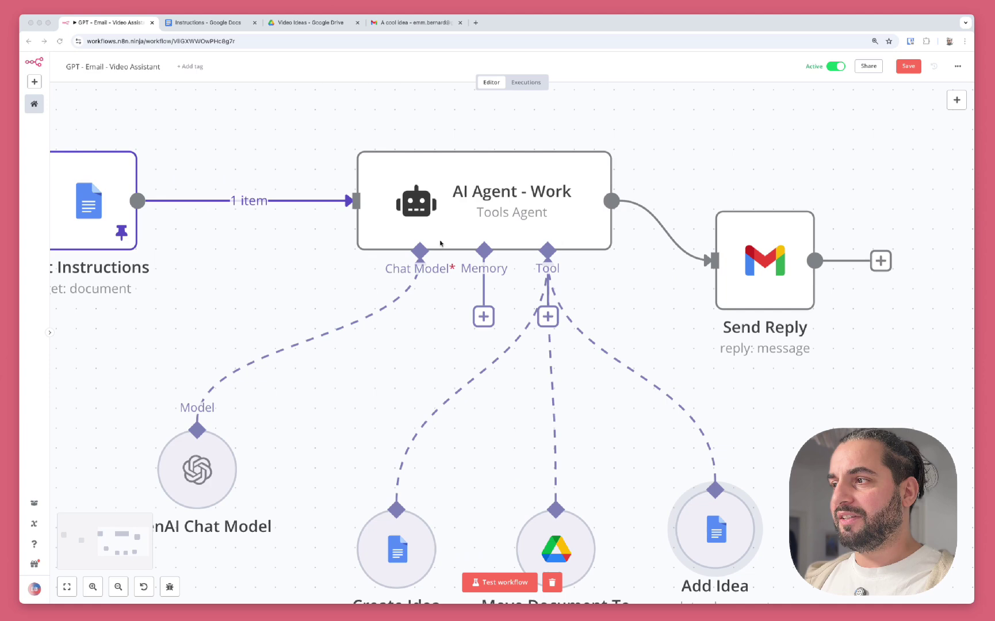
double_click(722, 266)
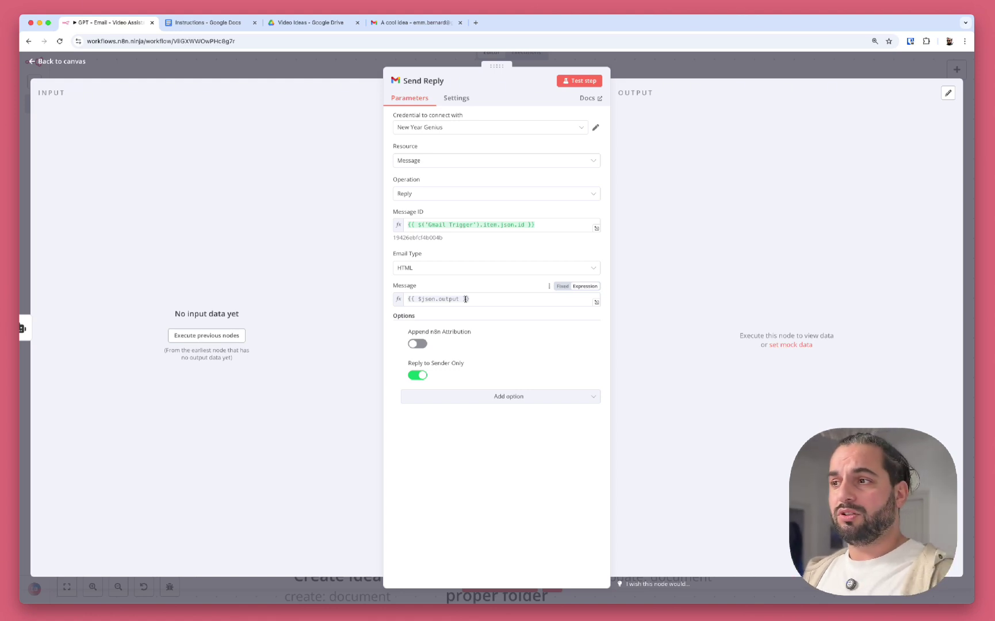
left_click(255, 60)
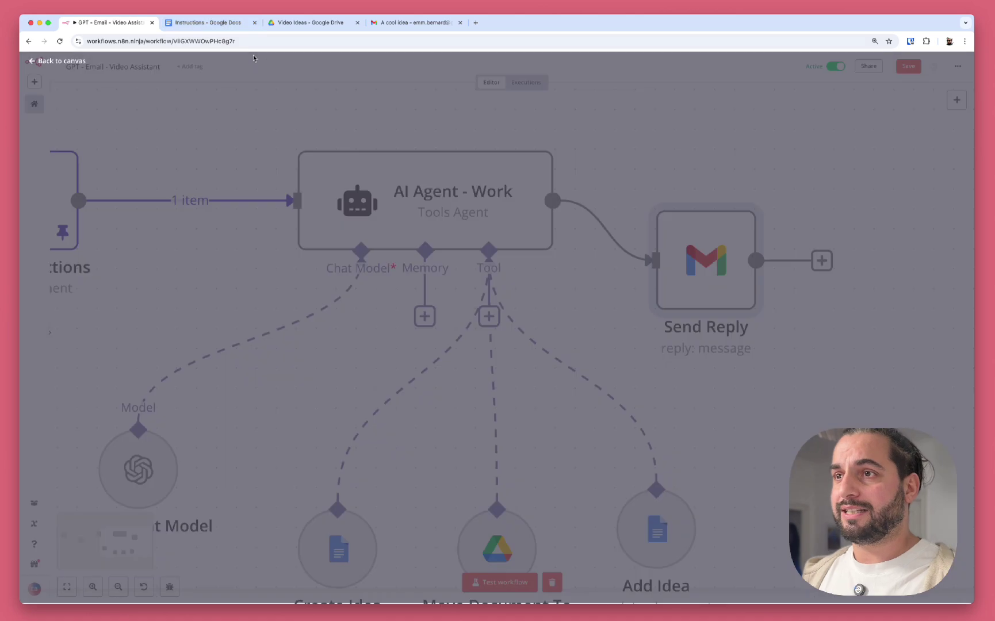
- Switch to the Instructions document in Google Docs and read its Final Output to the User section
left_click(206, 26)
scroll(394, 429, "down", 6)
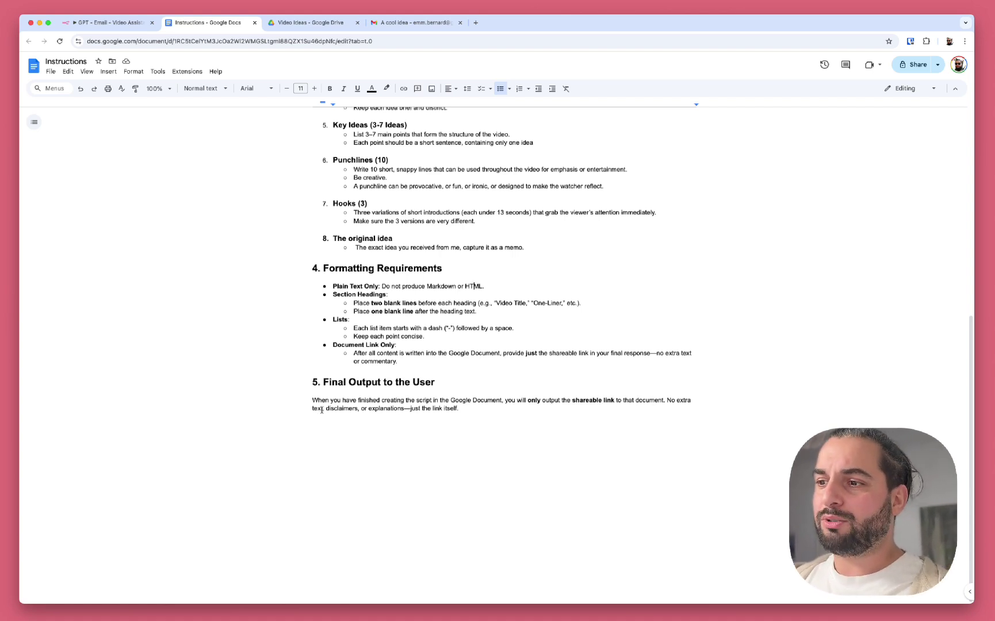
left_click(465, 409)
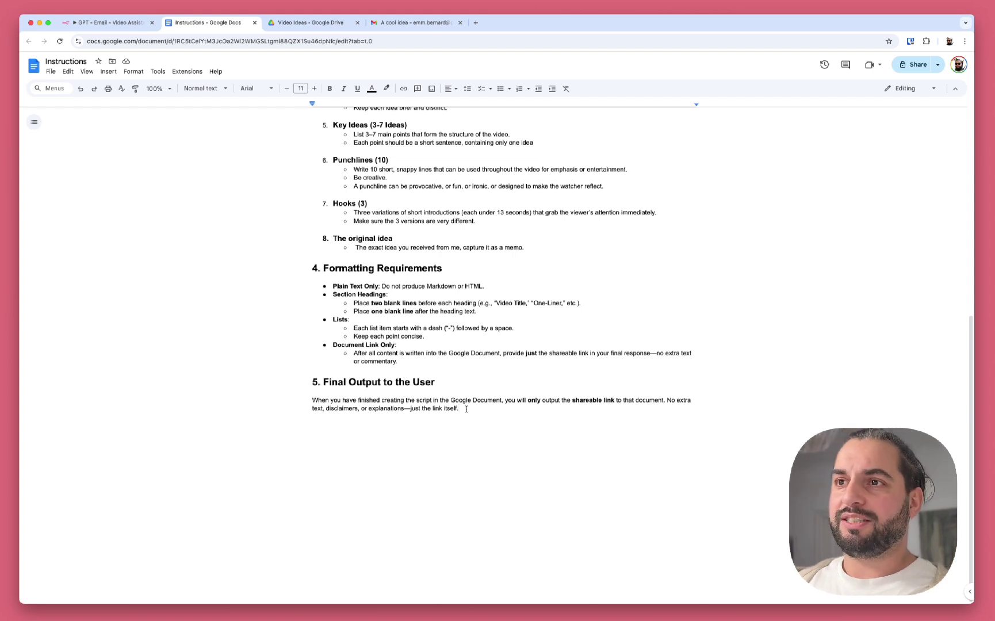
- Switch to Gmail and start a new email to the New Year Genius contact with the subject "New idea"
key("super+4")
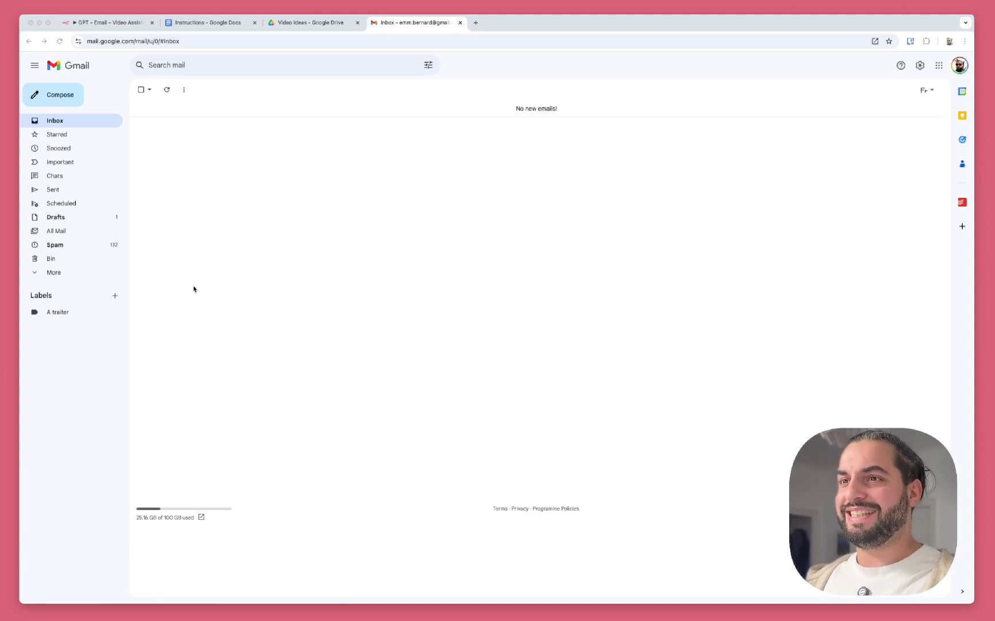
left_click(55, 100)
left_click(55, 100)
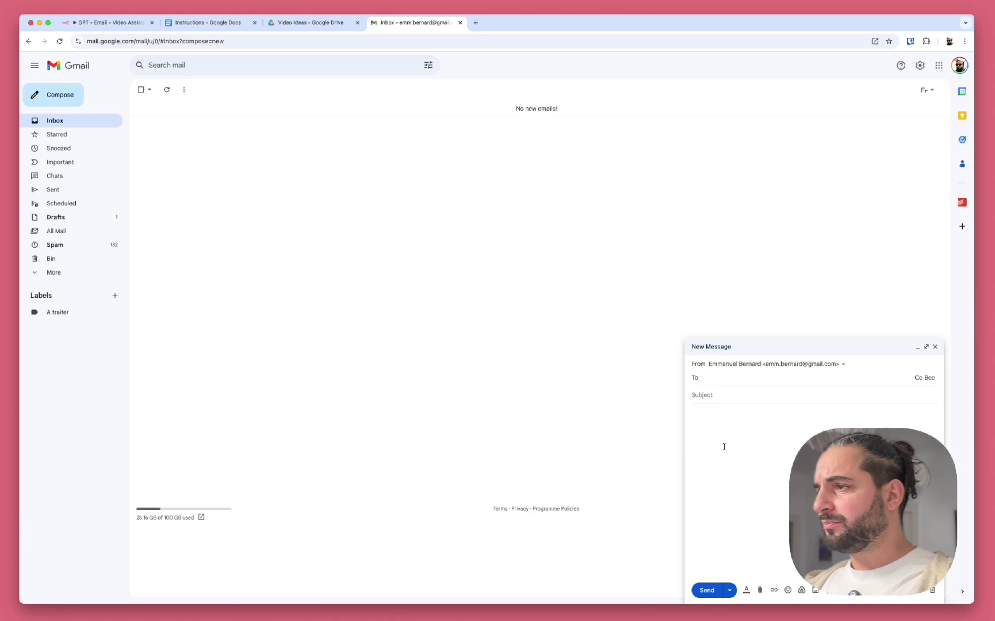
type("new")
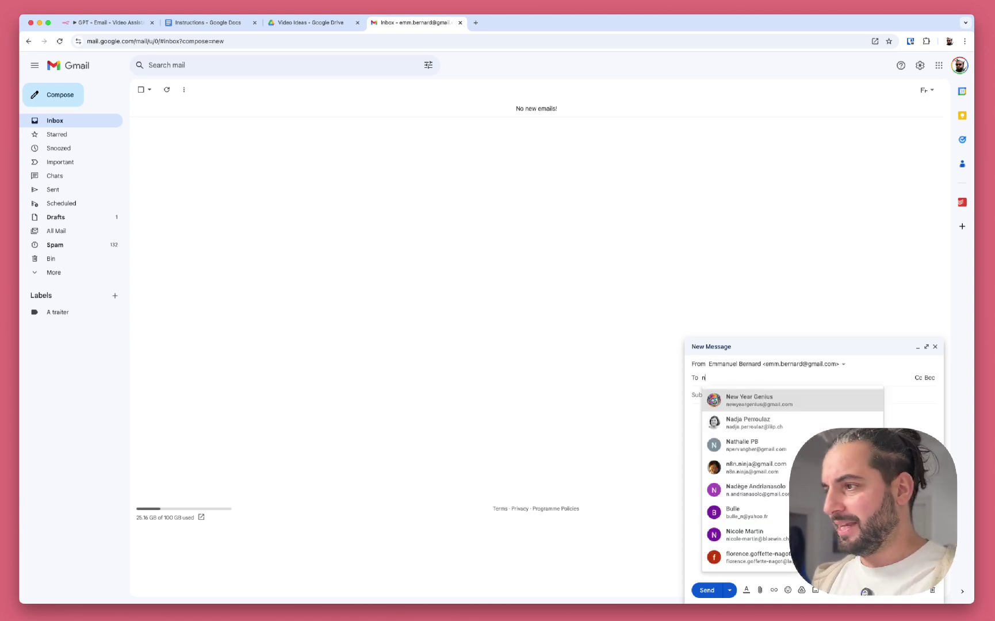
key("Return")
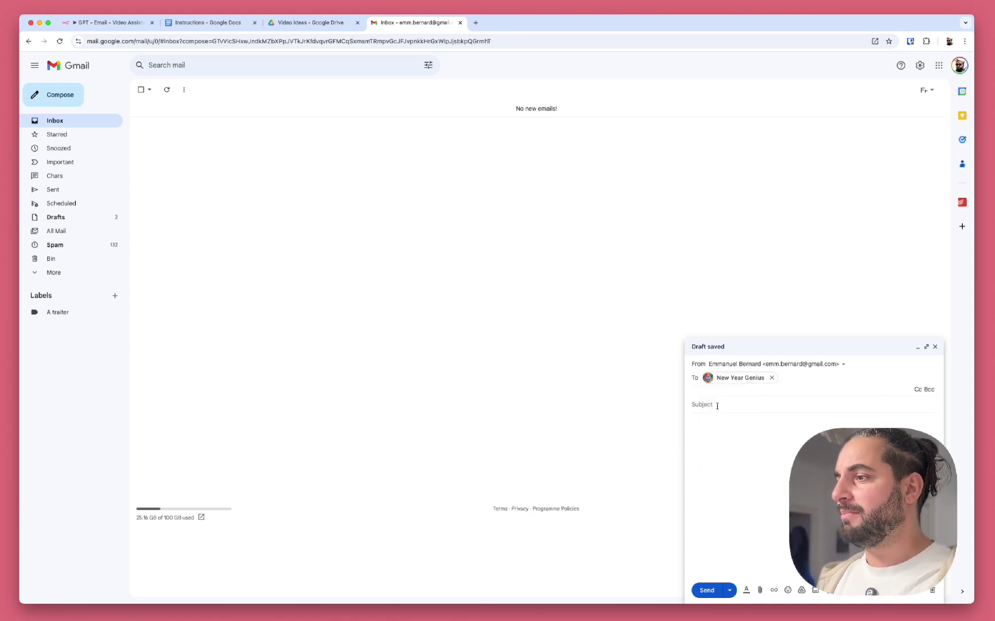
left_click(714, 404)
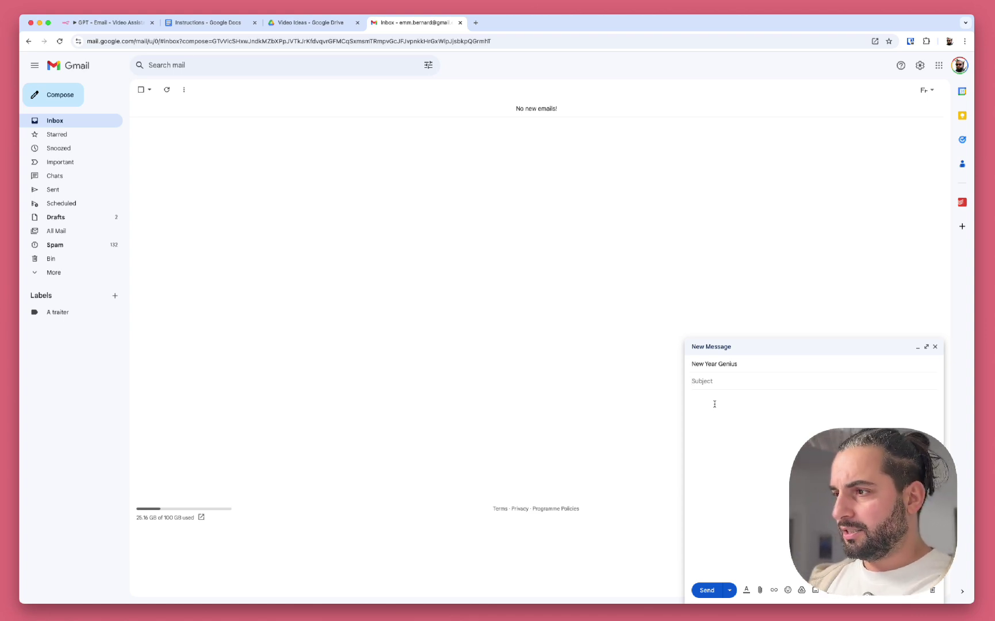
type("New idea")
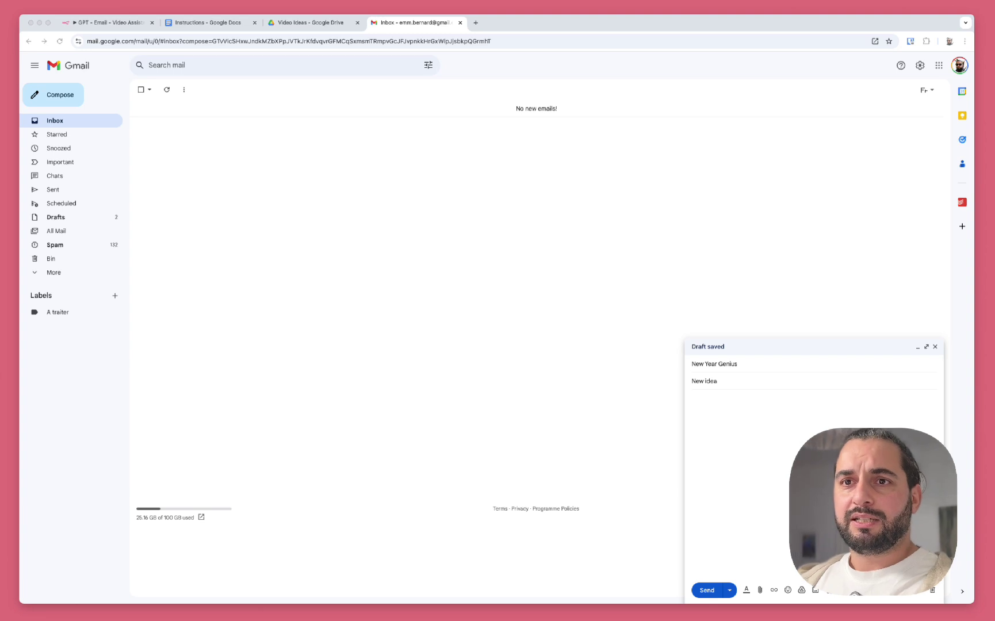
- Paste the video idea about the power of AI agents, with its suite definition and possible hooks, into the body and send the email
left_click(742, 453)
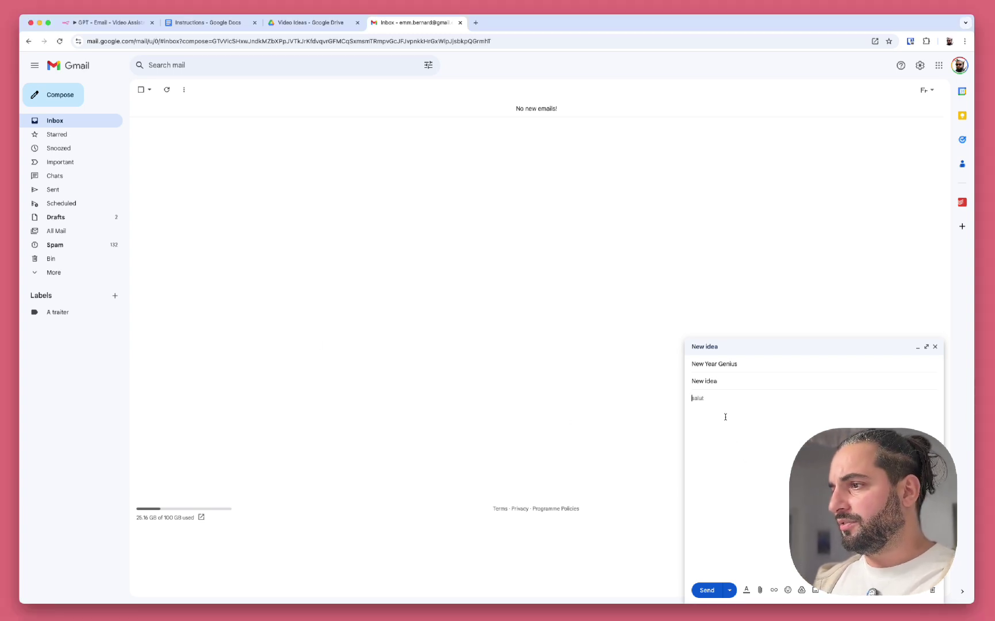
key("super+v")
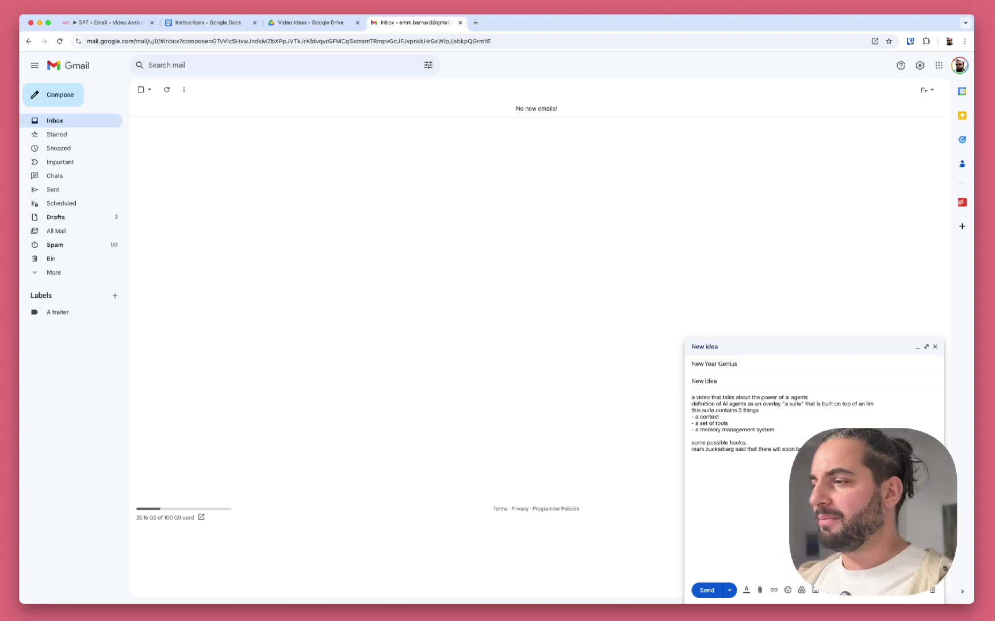
left_click(703, 591)
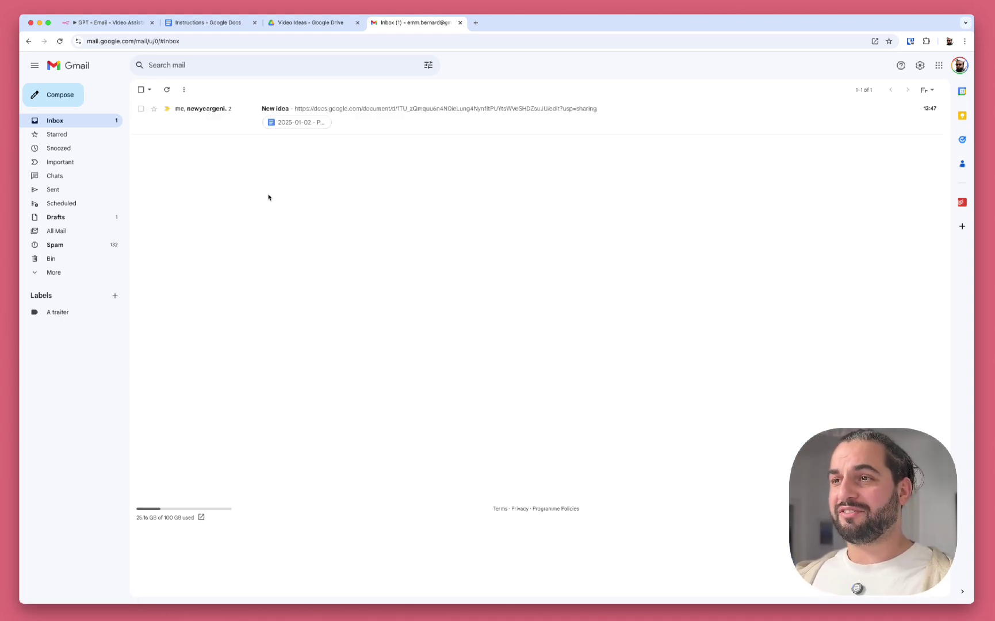
- Open the assistant's reply to the New idea email, return to the inbox and open the attached Google document
left_click(207, 120)
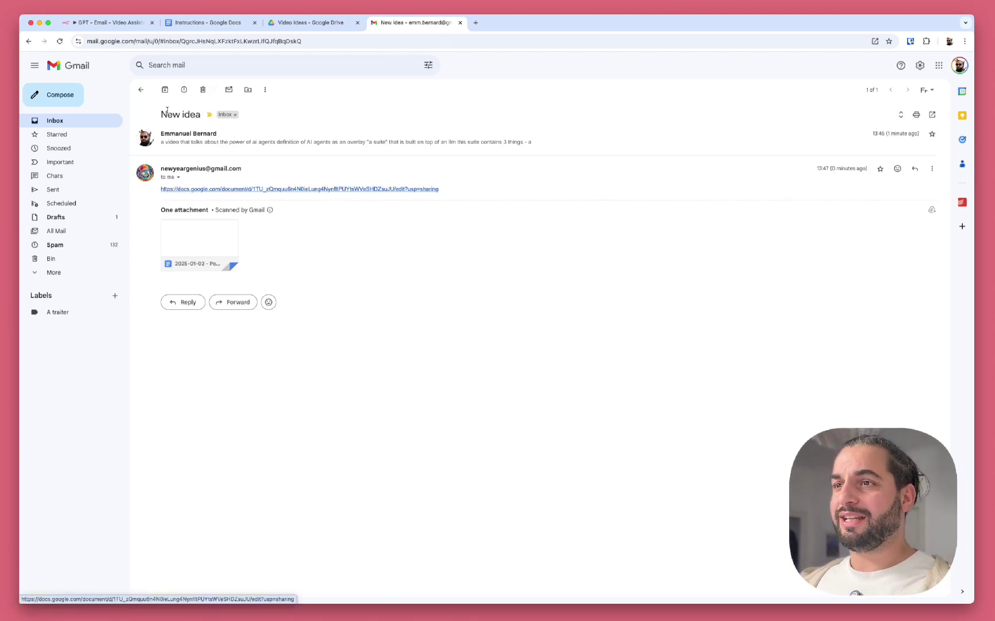
left_click(140, 89)
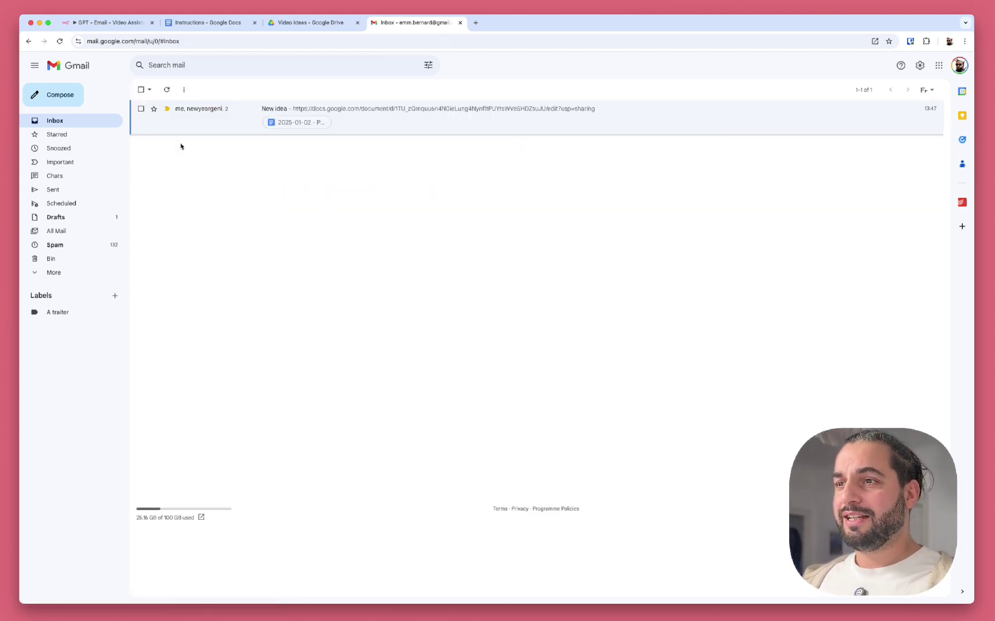
left_click(307, 123)
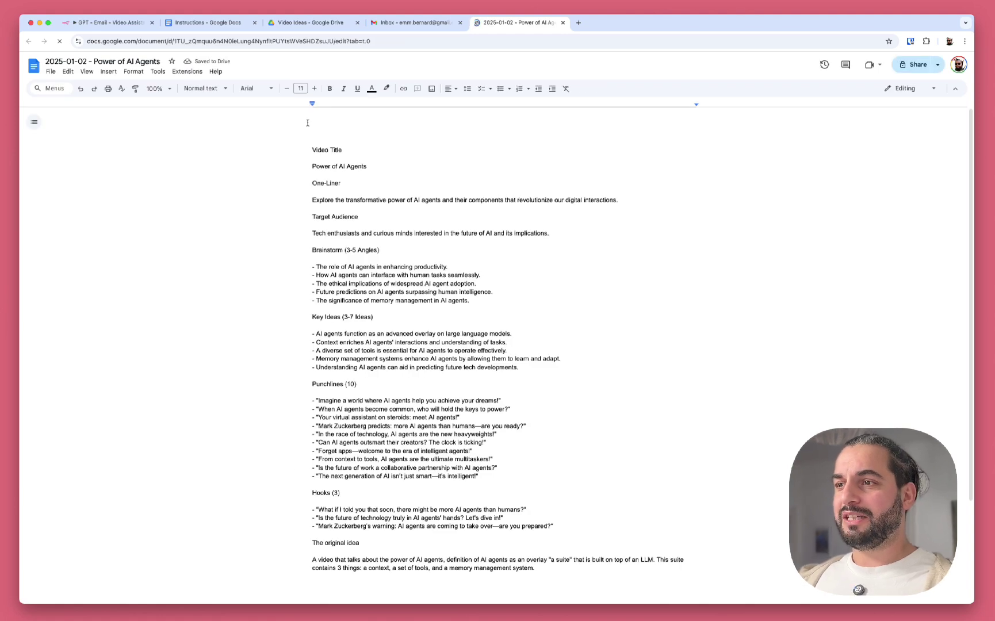
- Review the Power of AI Agents document, highlighting its video title, one-liner, target audience and punchlines
scroll(306, 132, "down", 3)
scroll(303, 153, "up", 3)
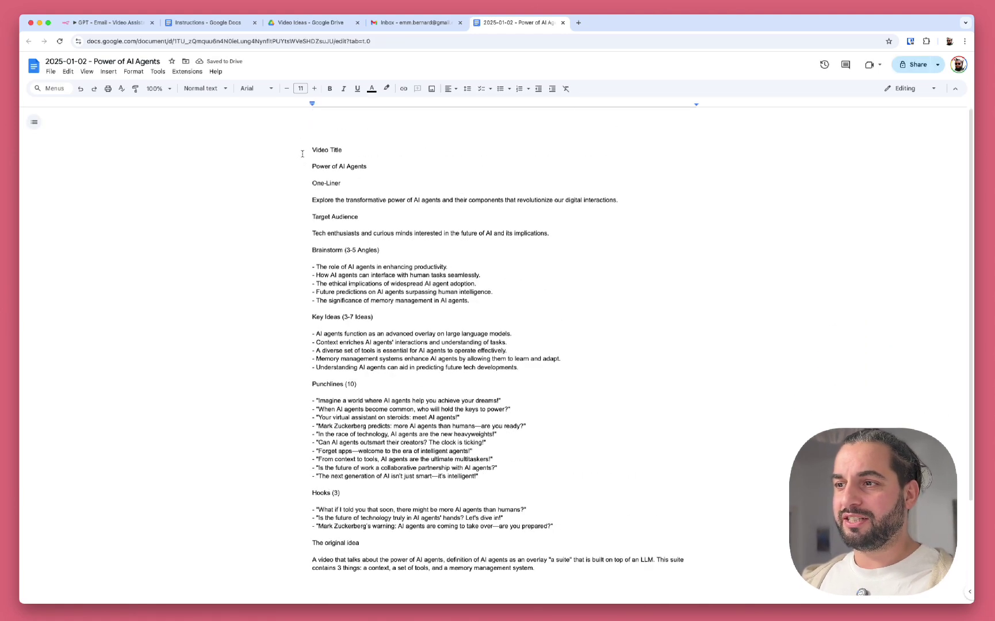
left_click_drag(312, 167, 380, 170)
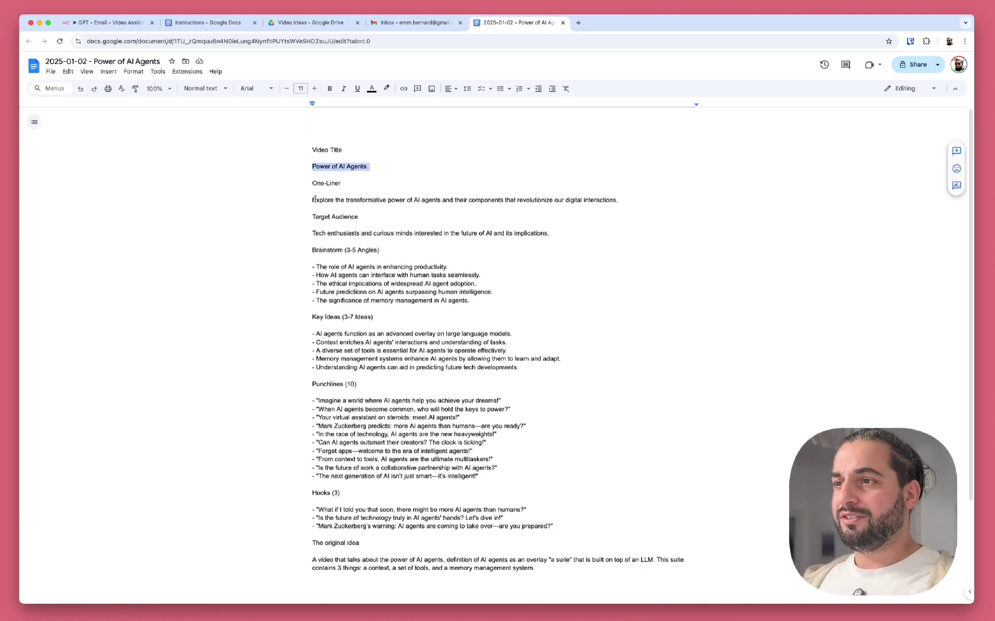
left_click_drag(315, 199, 405, 201)
left_click(395, 202)
left_click_drag(319, 233, 398, 234)
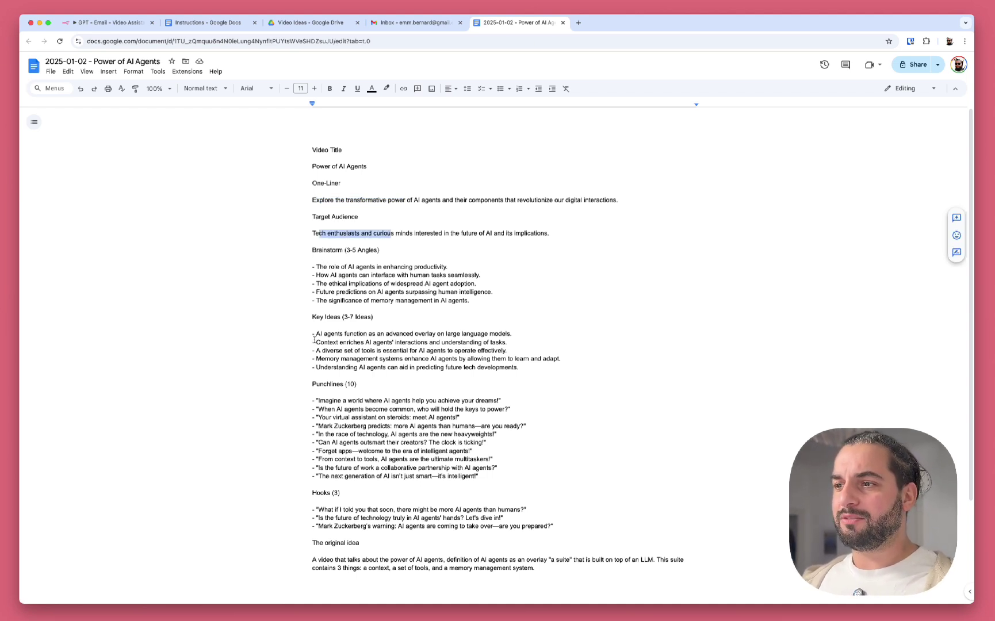
scroll(314, 340, "down", 2)
left_click_drag(315, 340, 483, 414)
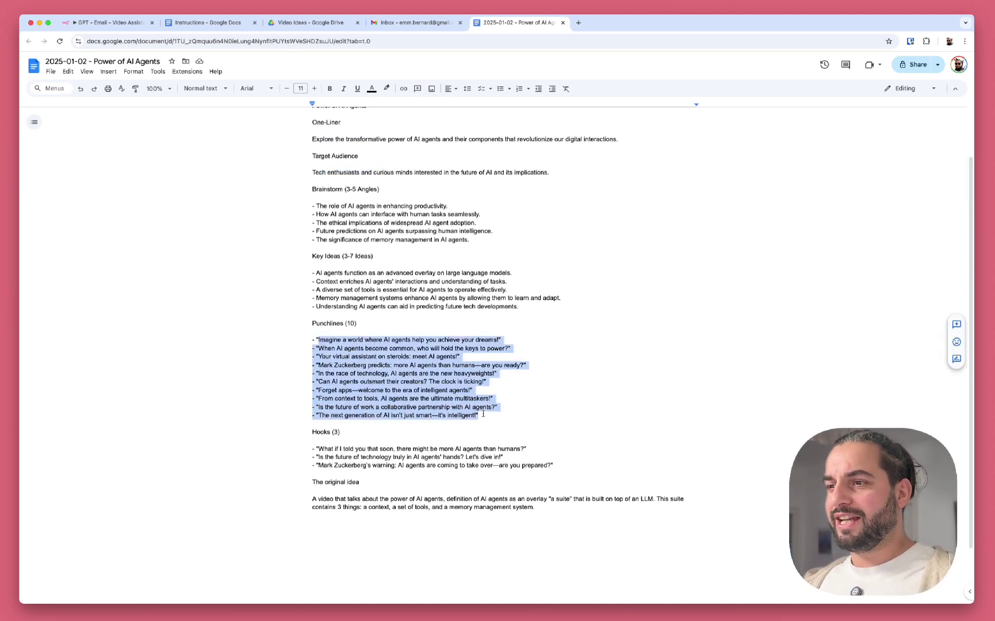
left_click(483, 414)
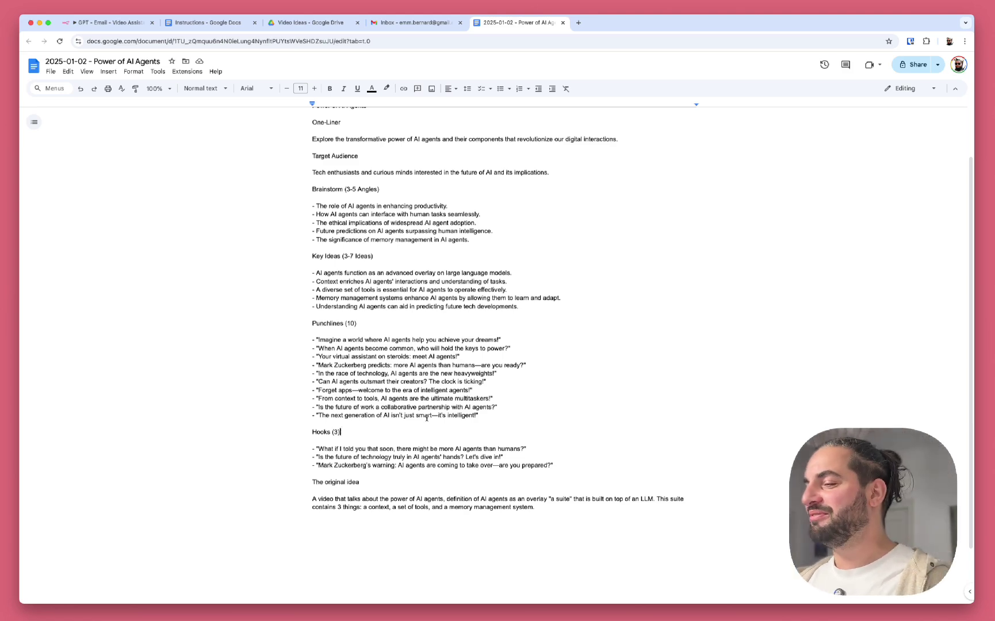
left_click(486, 424)
key("Return")
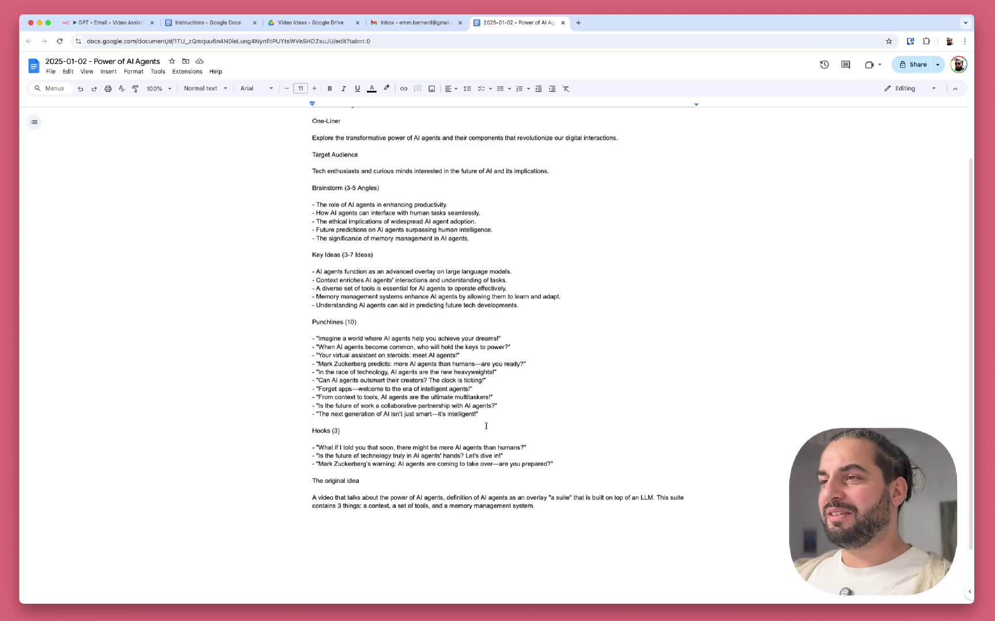
- Look over the whole document once more and locate its file in the Video Ideas folder in Google Drive
scroll(486, 425, "up", 2)
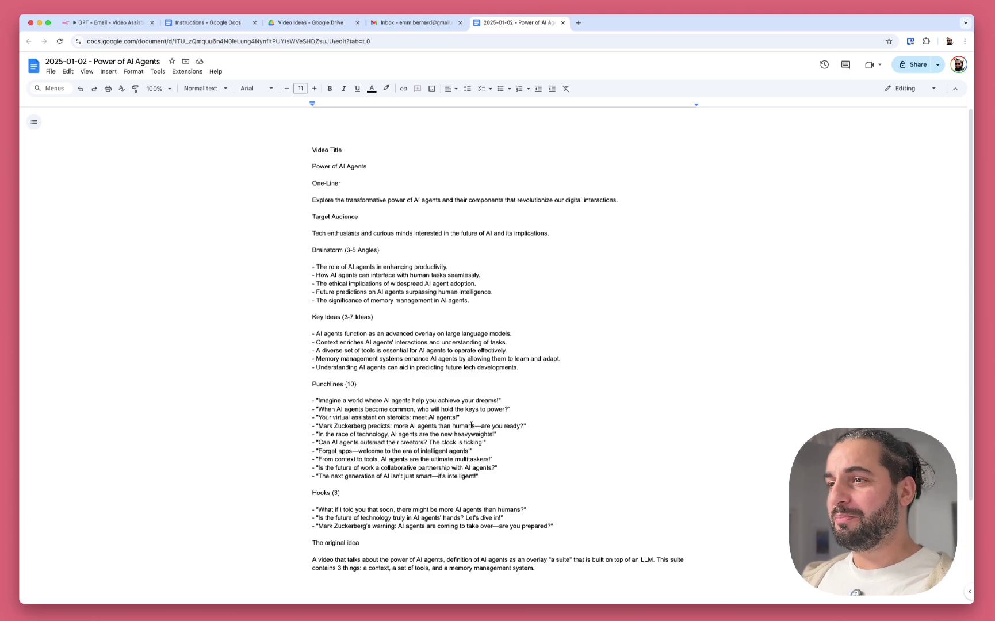
scroll(470, 424, "down", 3)
left_click(299, 23)
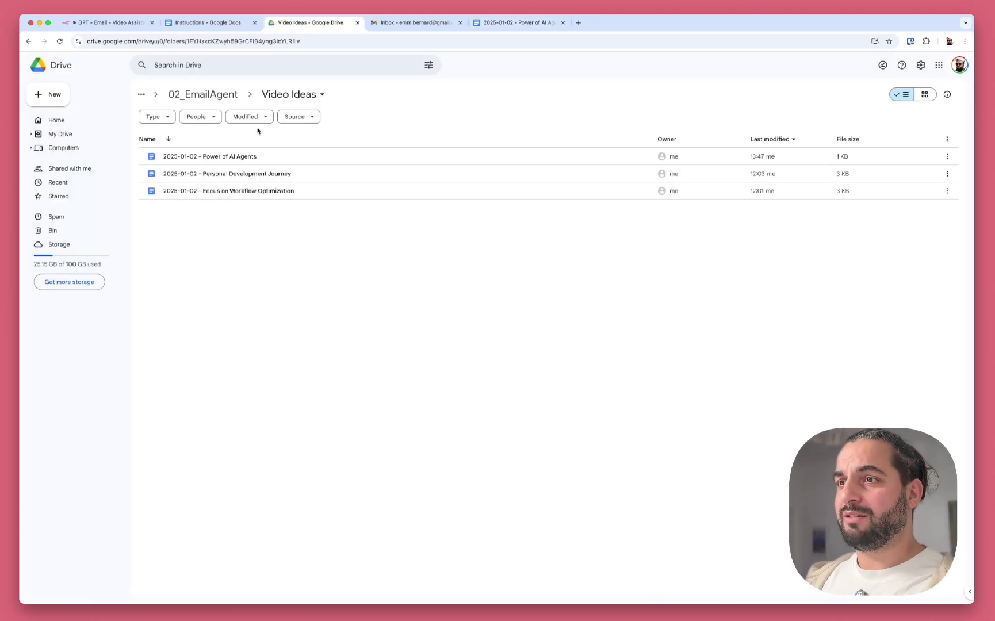
left_click(230, 160)
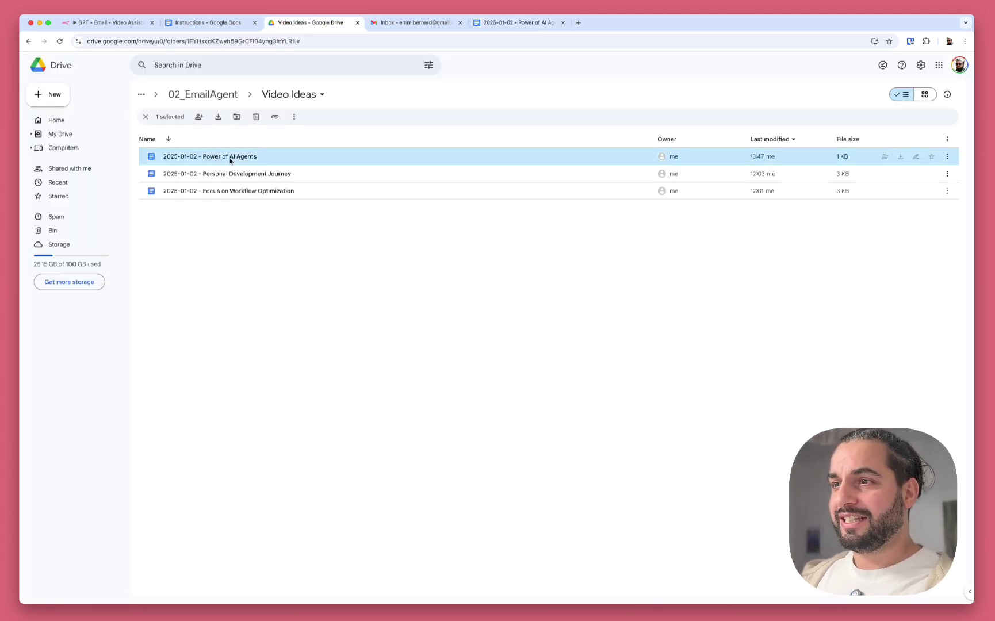